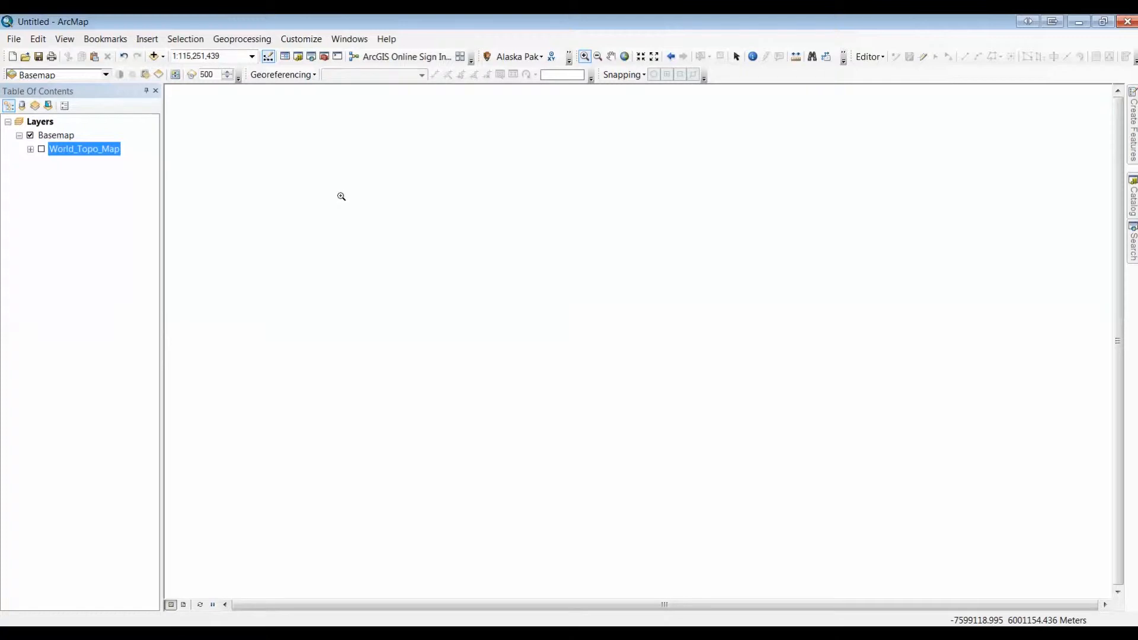
- Save the map document in the Projects folder as CaliforaIndexQuads.mxd
{"action": "left_click", "coordinate": [13, 42]}
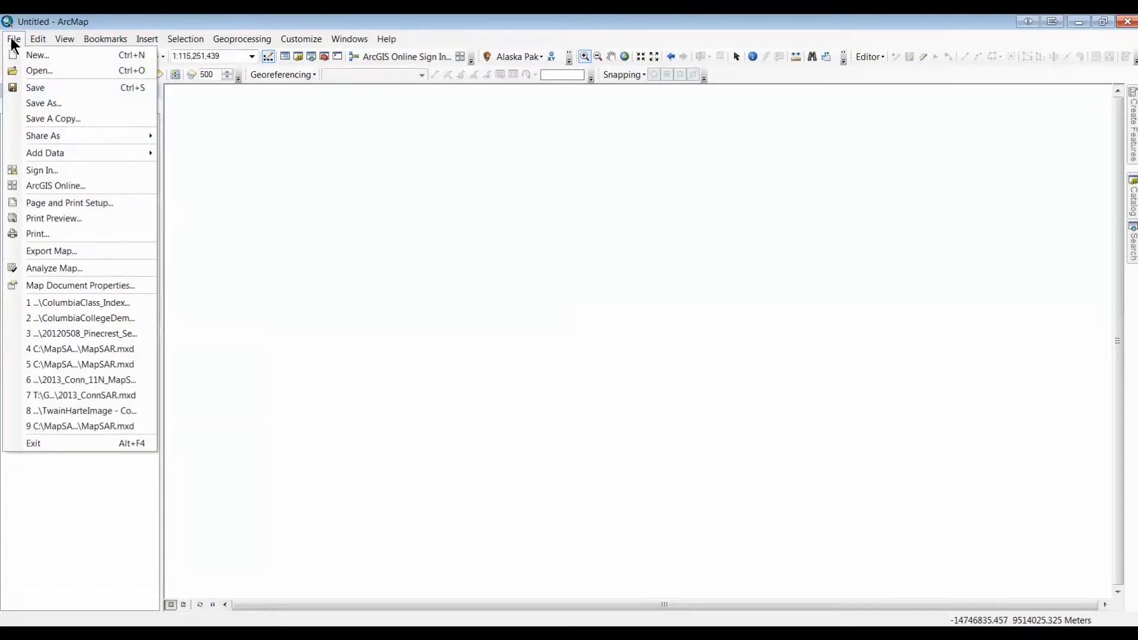
{"action": "left_click", "coordinate": [35, 87]}
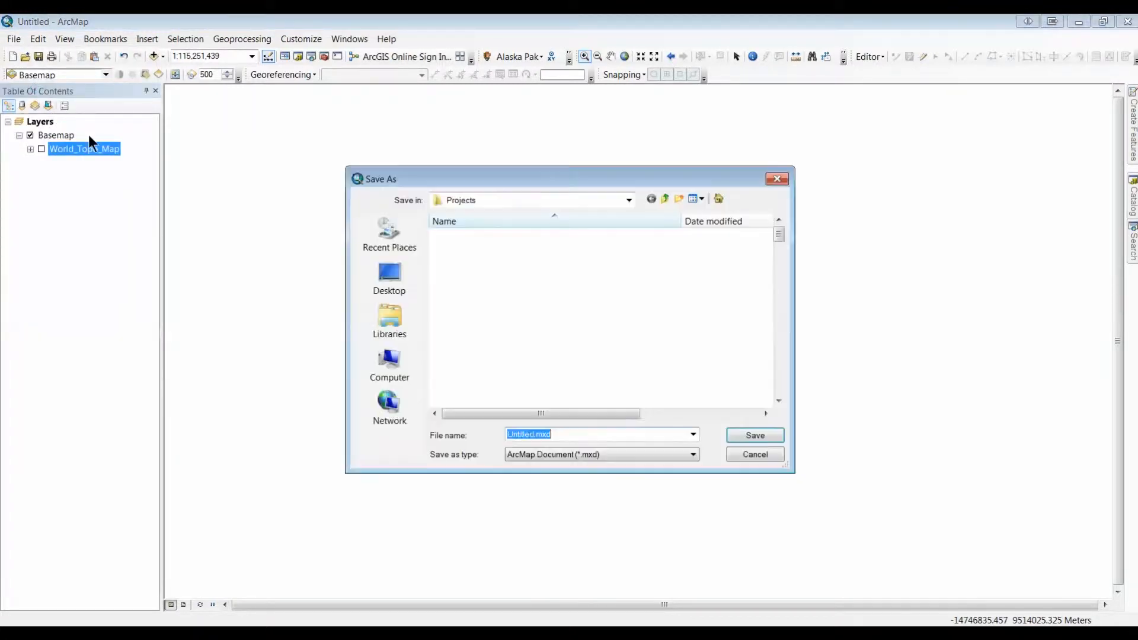
{"action": "type", "text": "Cali"}
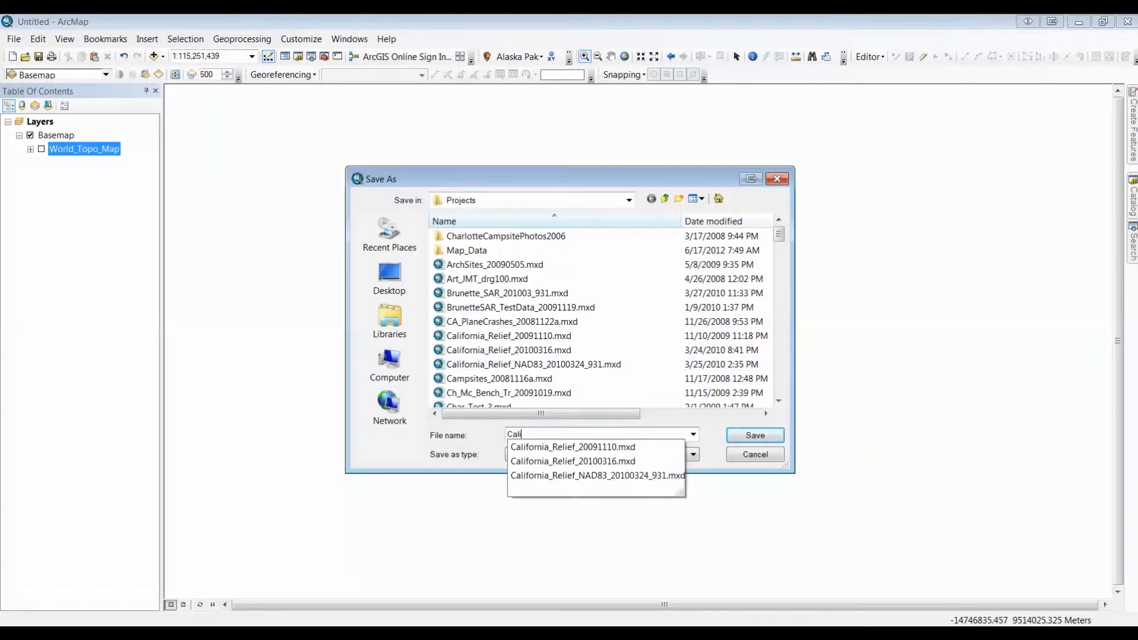
{"action": "type", "text": "ford"}
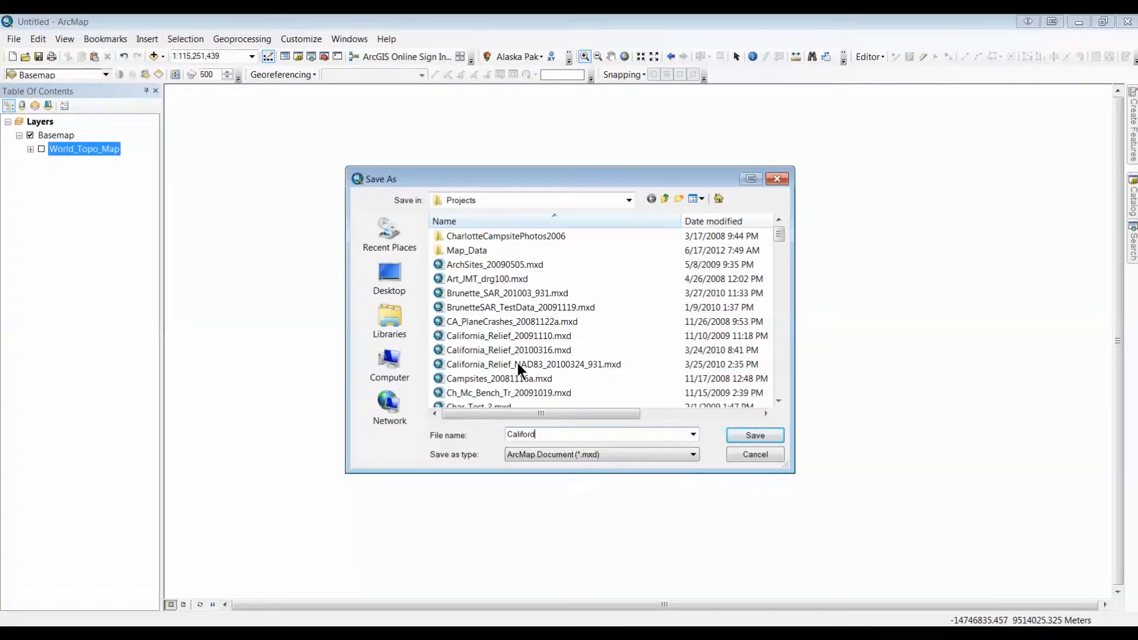
{"action": "key", "text": "BackSpace"}
{"action": "type", "text": "aIndexQuads"}
{"action": "key", "text": "Return"}
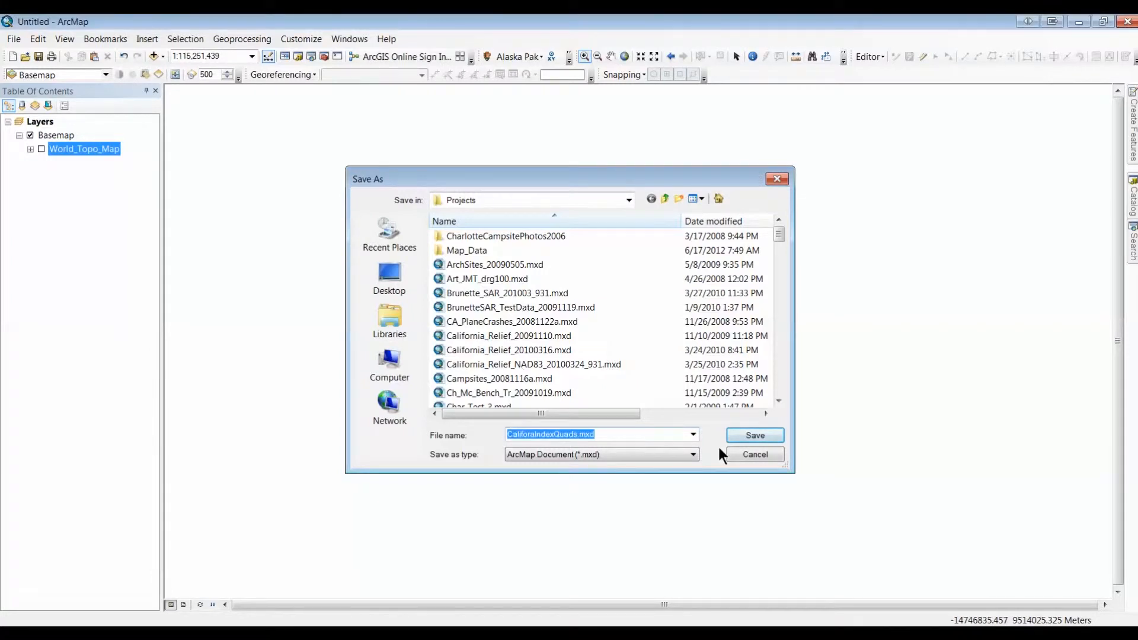
{"action": "left_click", "coordinate": [755, 436]}
- Set the data frame's coordinate system to the projected NAD 1983 UTM Zone 11N and accept the geographic coordinate system mismatch
{"action": "right_click", "coordinate": [488, 311]}
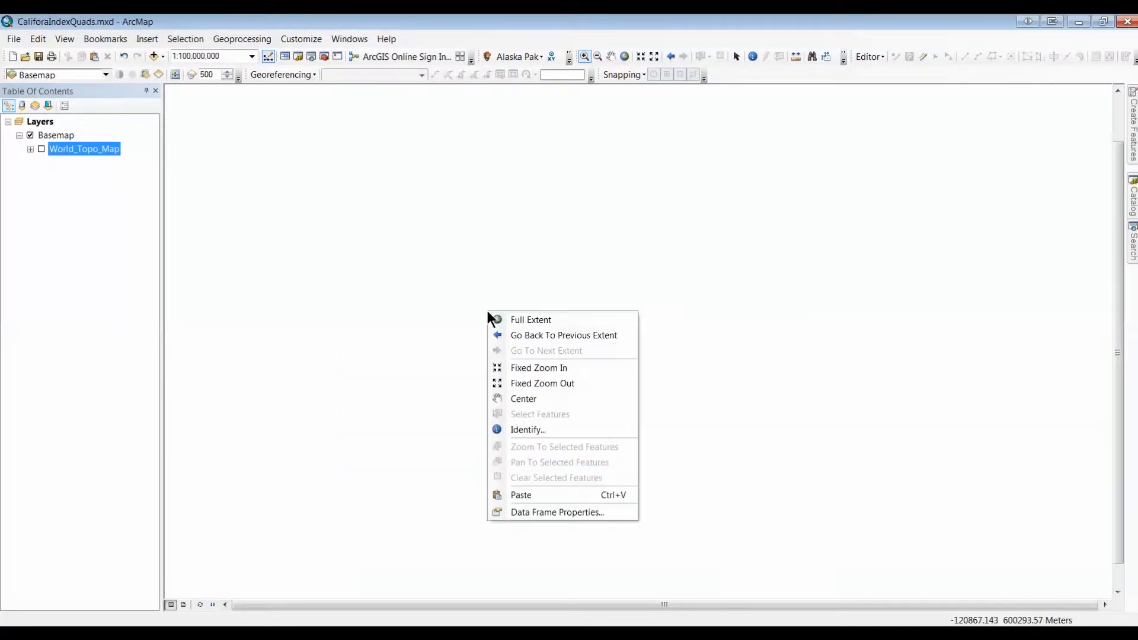
{"action": "left_click", "coordinate": [538, 510]}
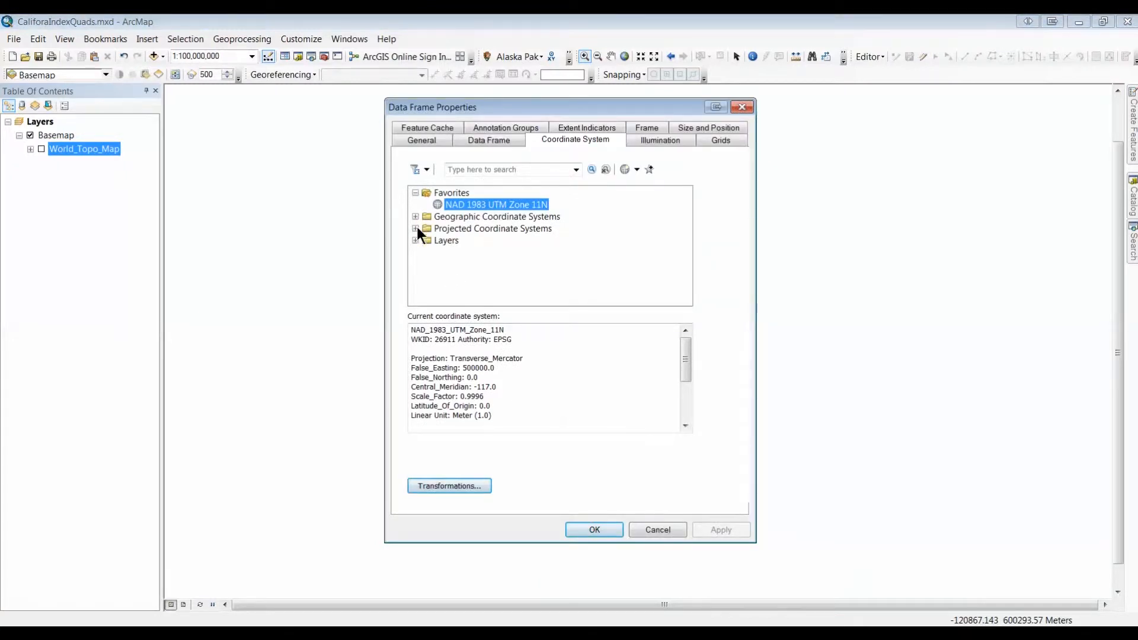
{"action": "left_click", "coordinate": [414, 228]}
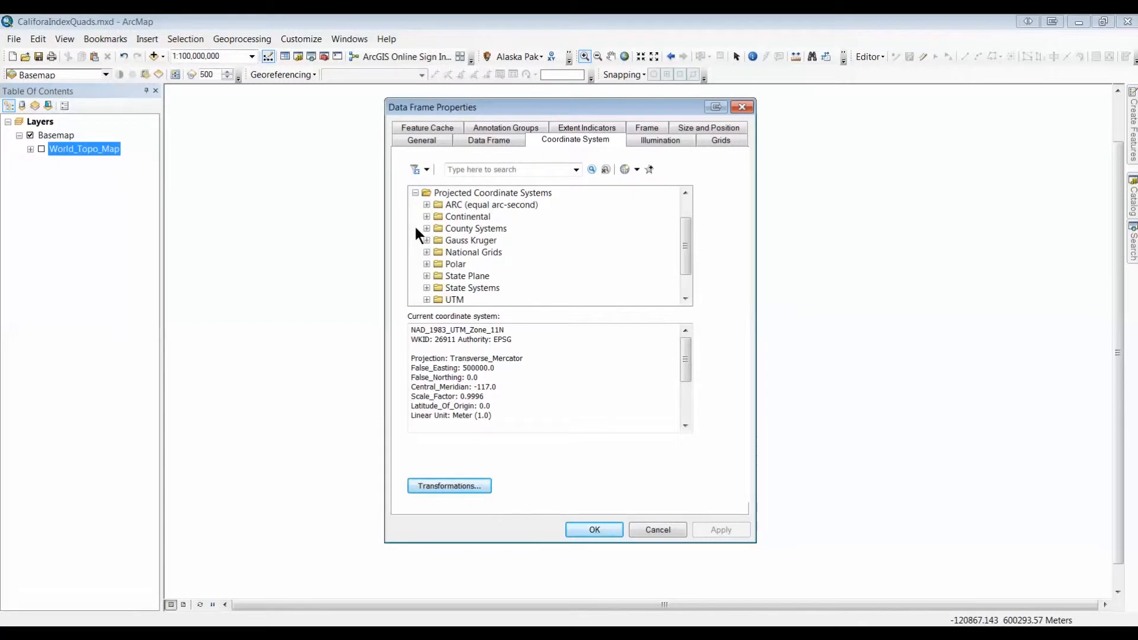
{"action": "left_click", "coordinate": [426, 299]}
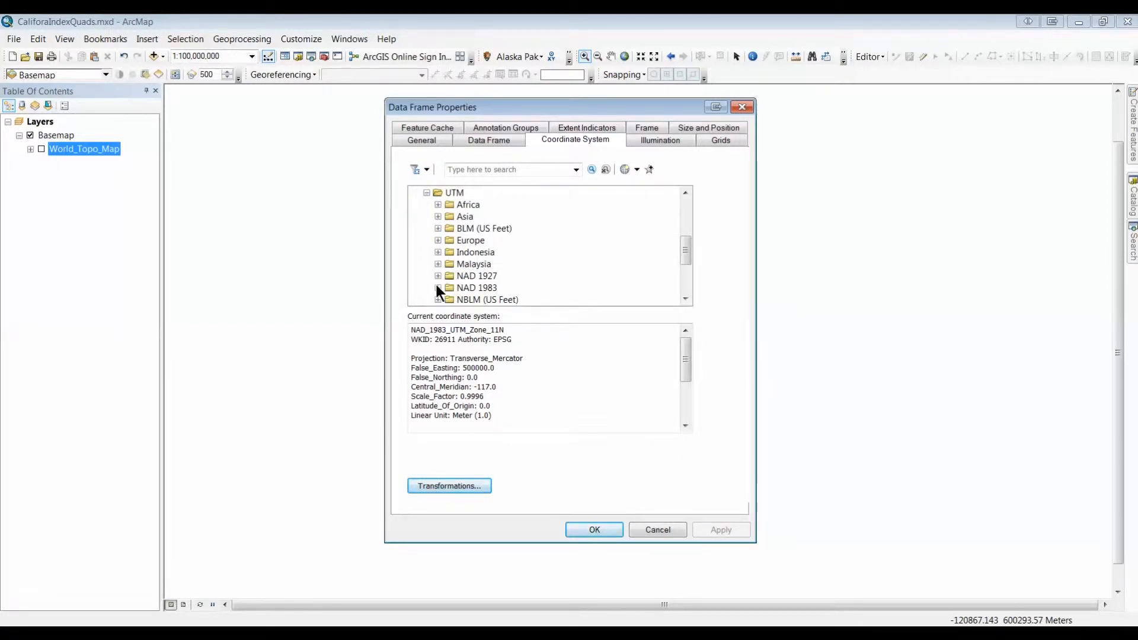
{"action": "left_click", "coordinate": [437, 287]}
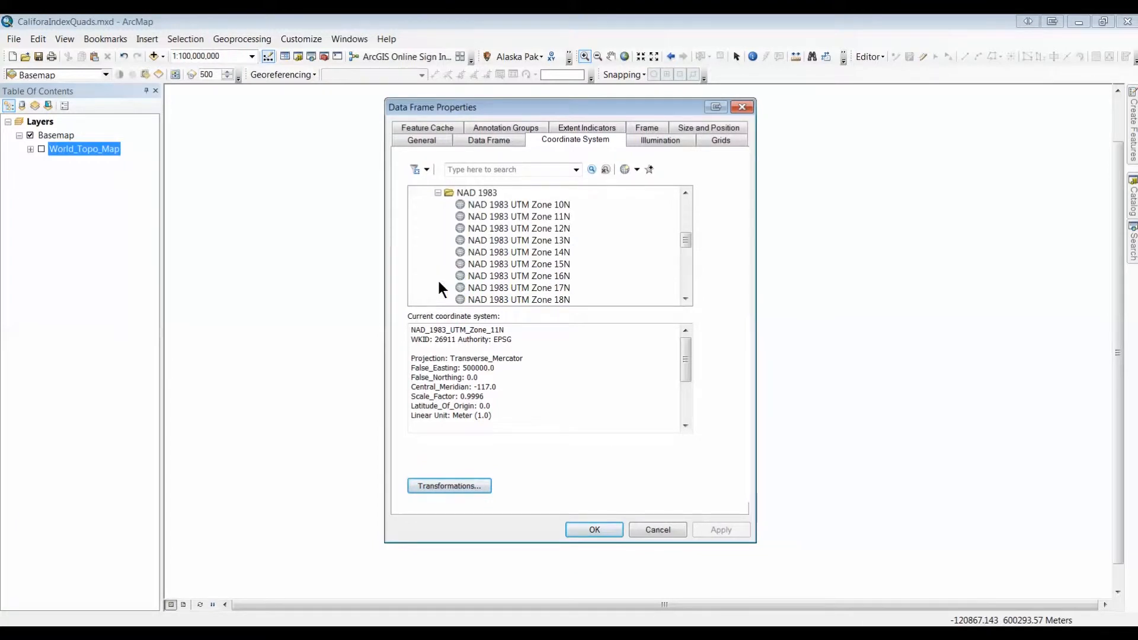
{"action": "left_click", "coordinate": [458, 216]}
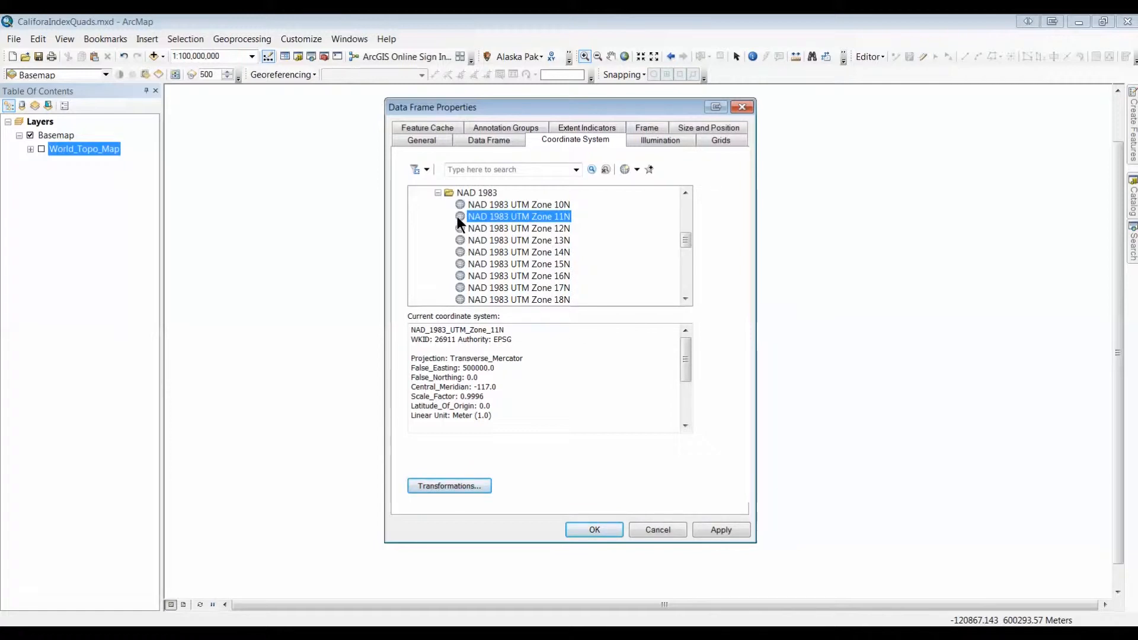
{"action": "left_click", "coordinate": [593, 530]}
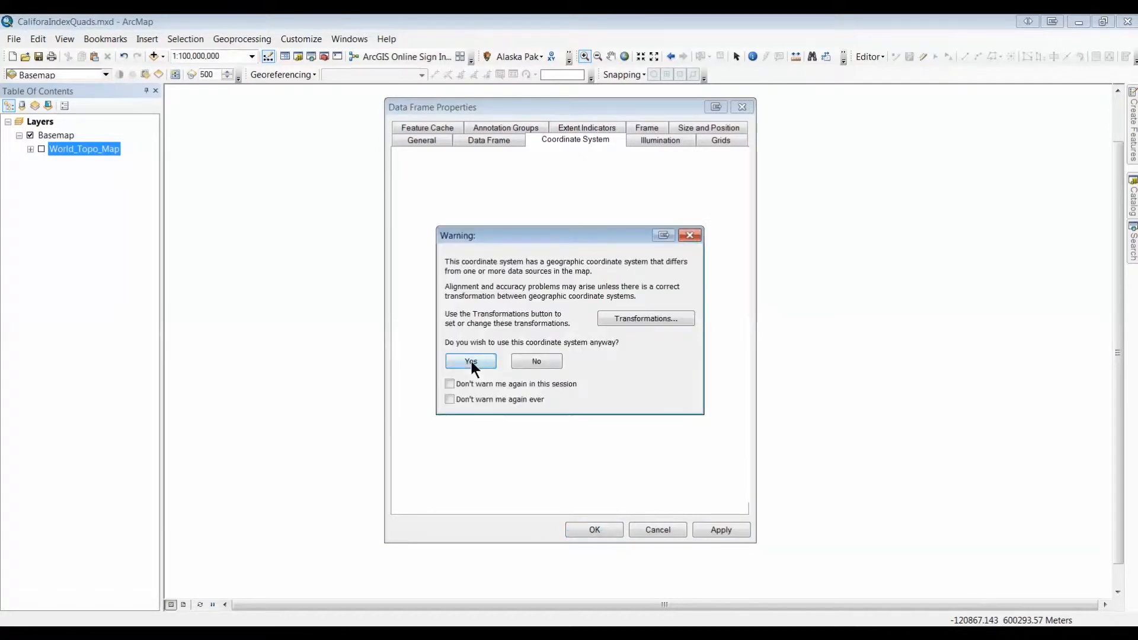
{"action": "left_click", "coordinate": [471, 361]}
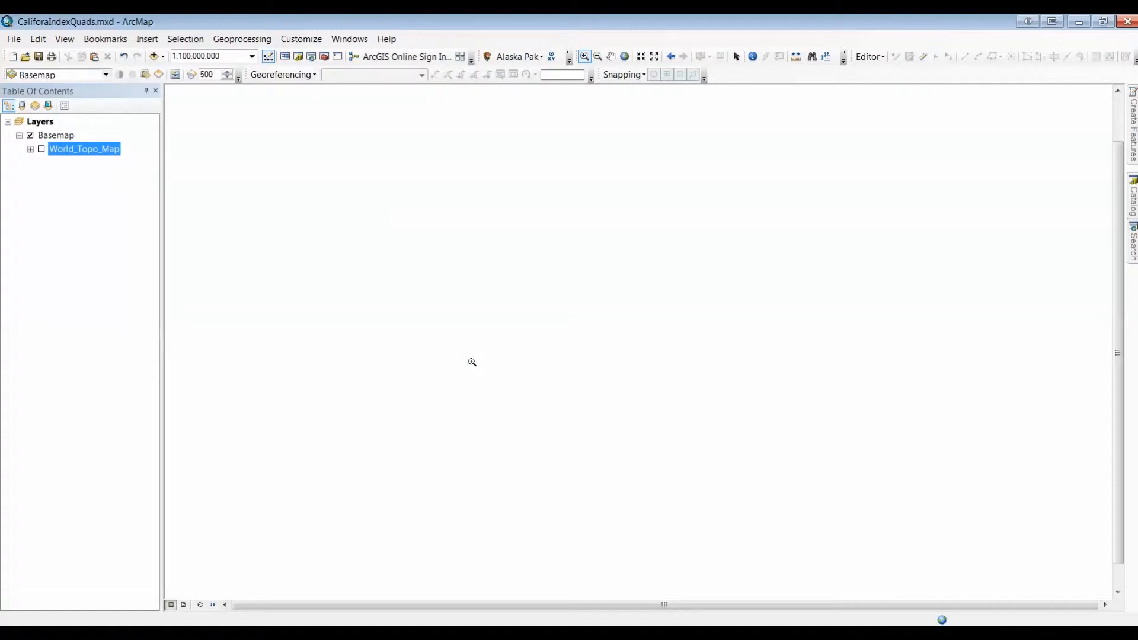
{"action": "left_click", "coordinate": [162, 55]}
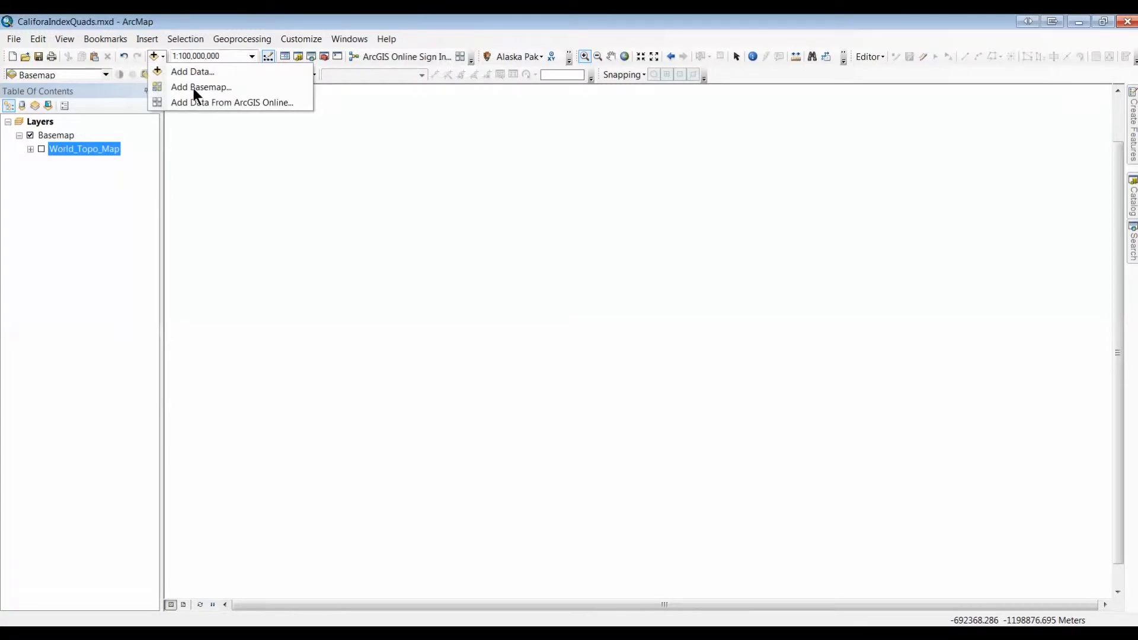
{"action": "left_click", "coordinate": [188, 23]}
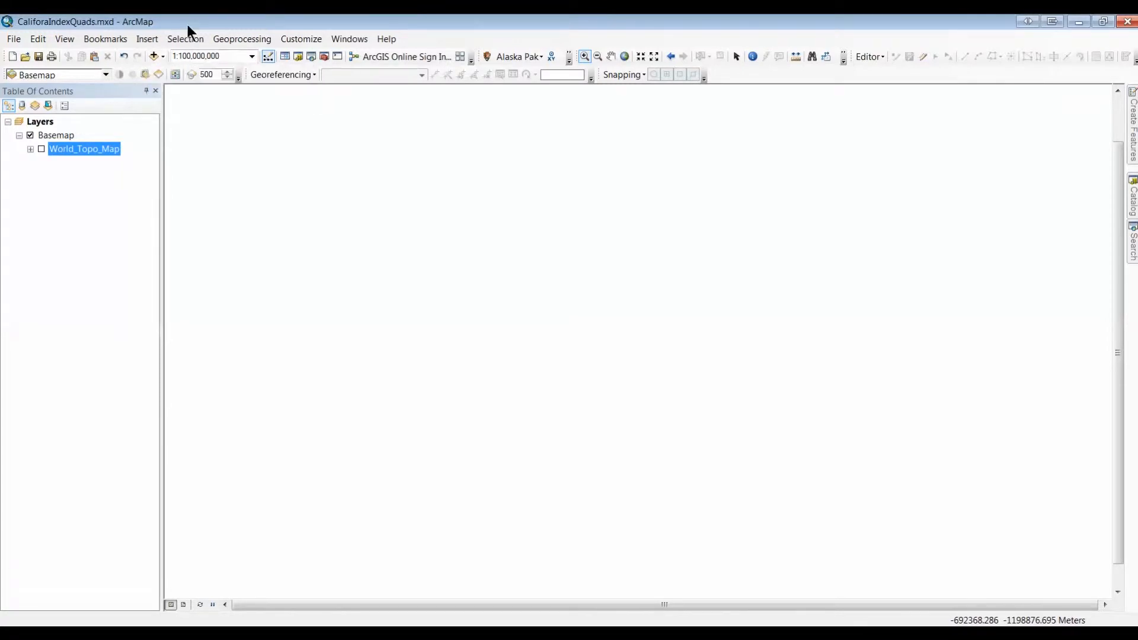
{"action": "left_click", "coordinate": [14, 41]}
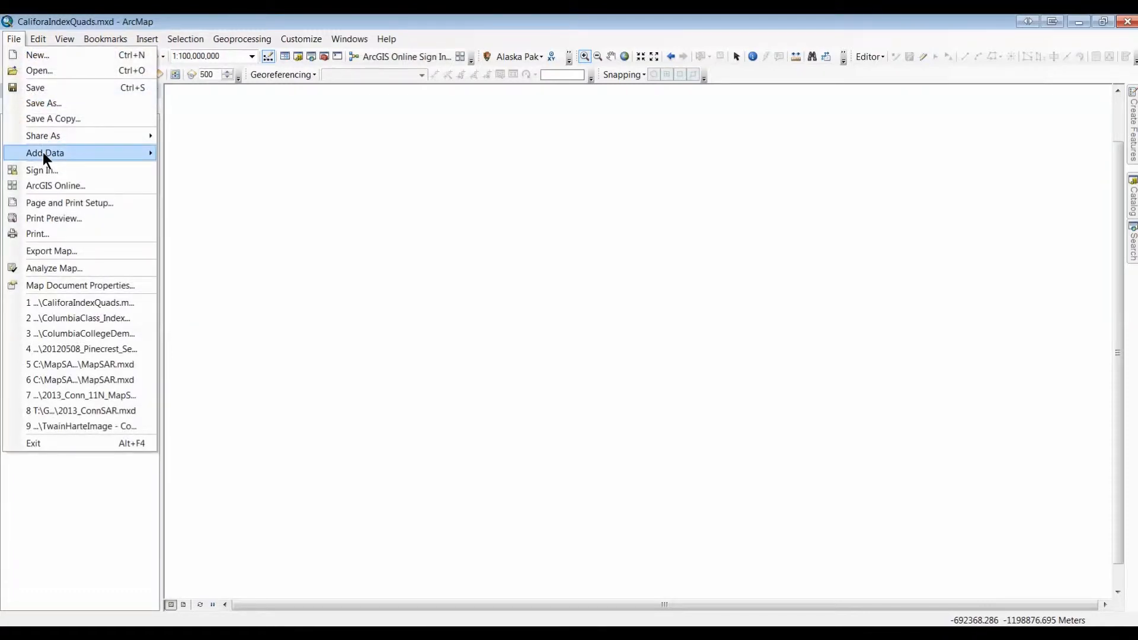
{"action": "mouse_move", "coordinate": [43, 152]}
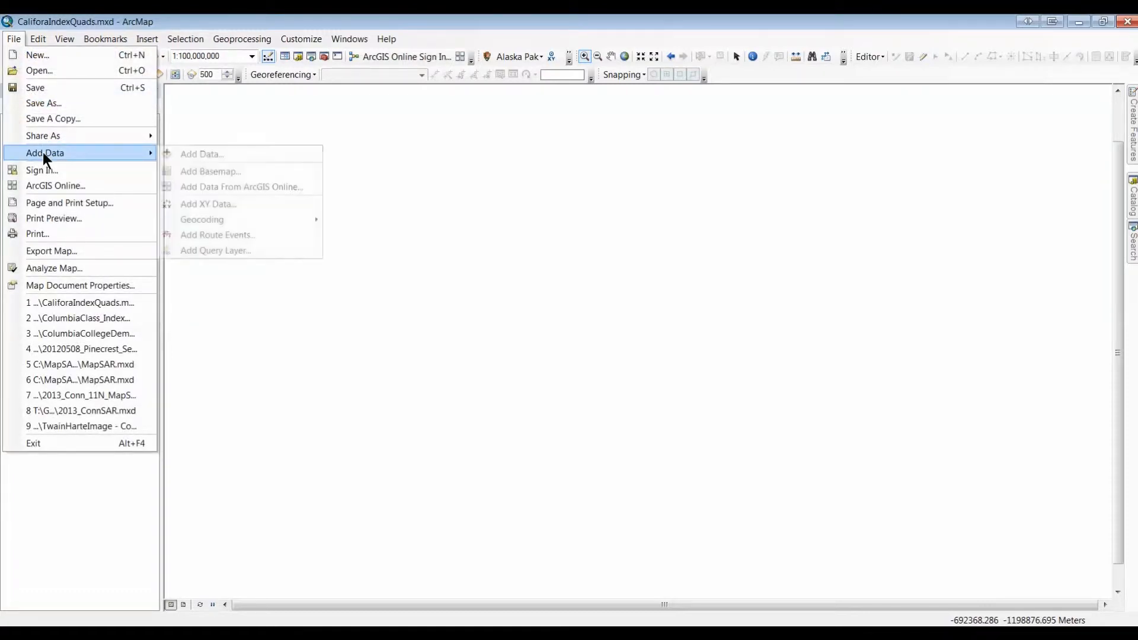
{"action": "left_click", "coordinate": [198, 171]}
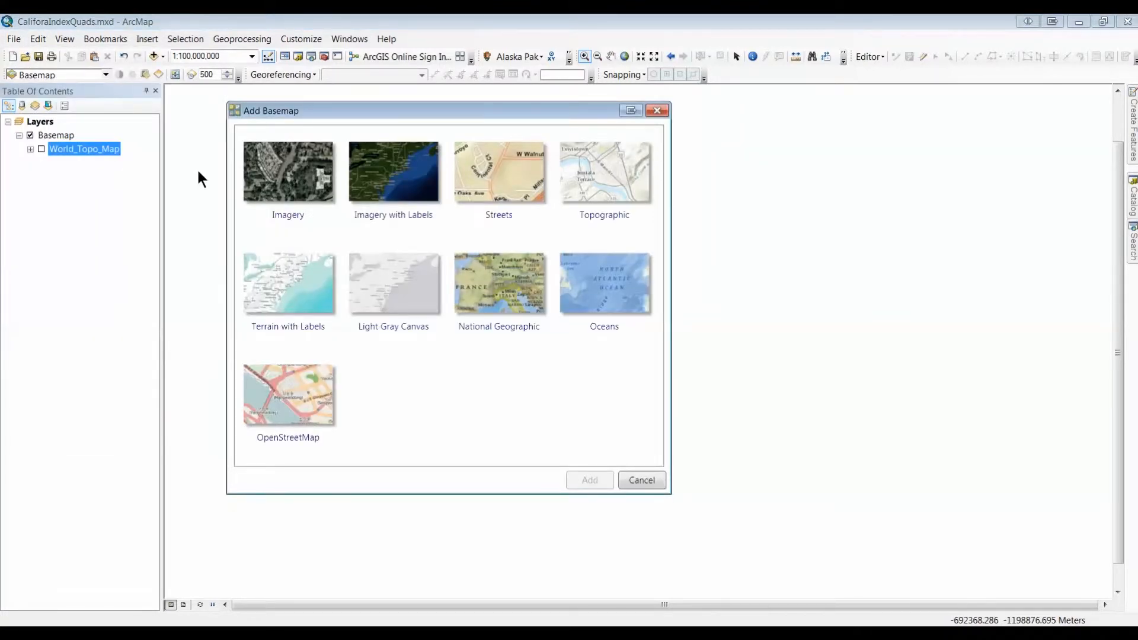
{"action": "left_click", "coordinate": [590, 179]}
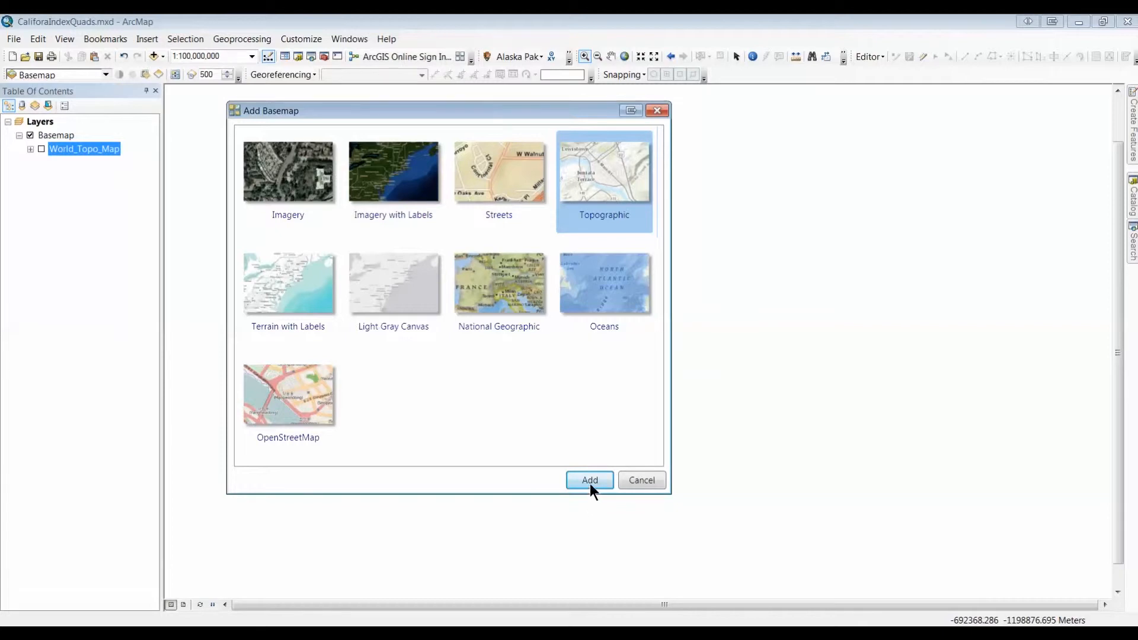
{"action": "left_click", "coordinate": [658, 111]}
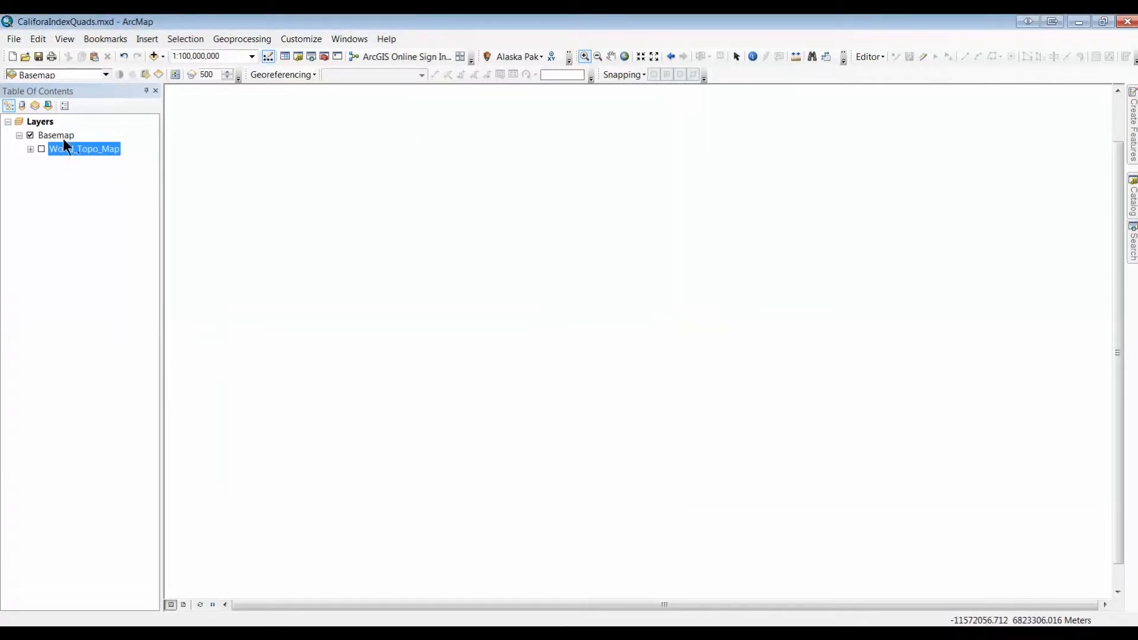
- Turn on the World_Topo_Map layer and frame Yosemite Valley in the map at a scale of about 1:99,000
{"action": "left_click", "coordinate": [40, 149]}
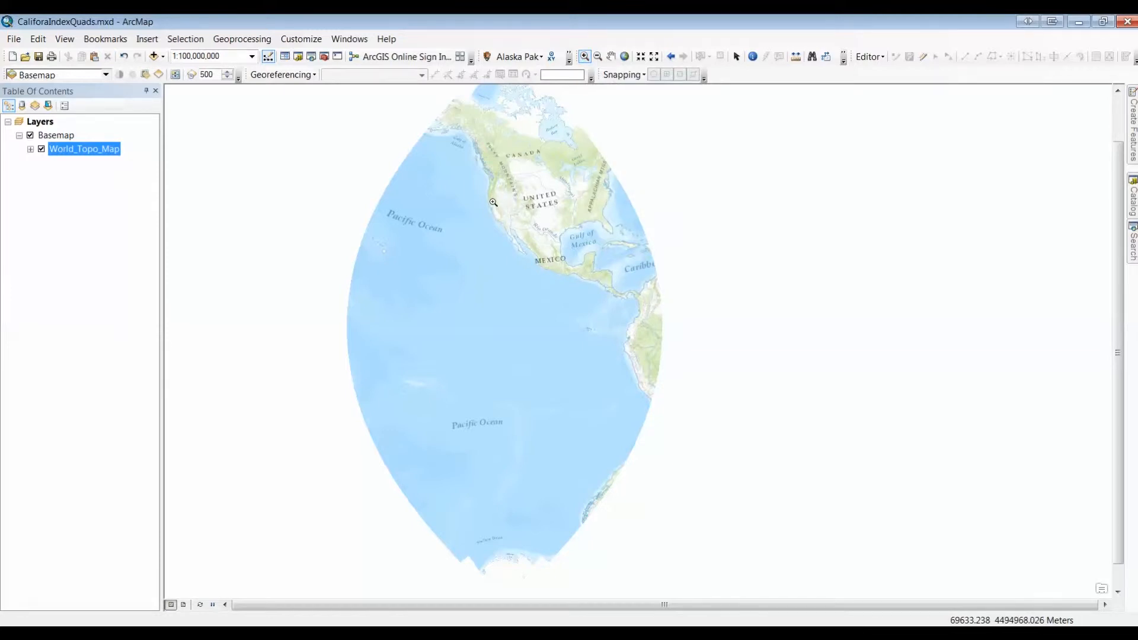
{"action": "left_click_drag", "start_coordinate": [488, 201], "coordinate": [506, 219]}
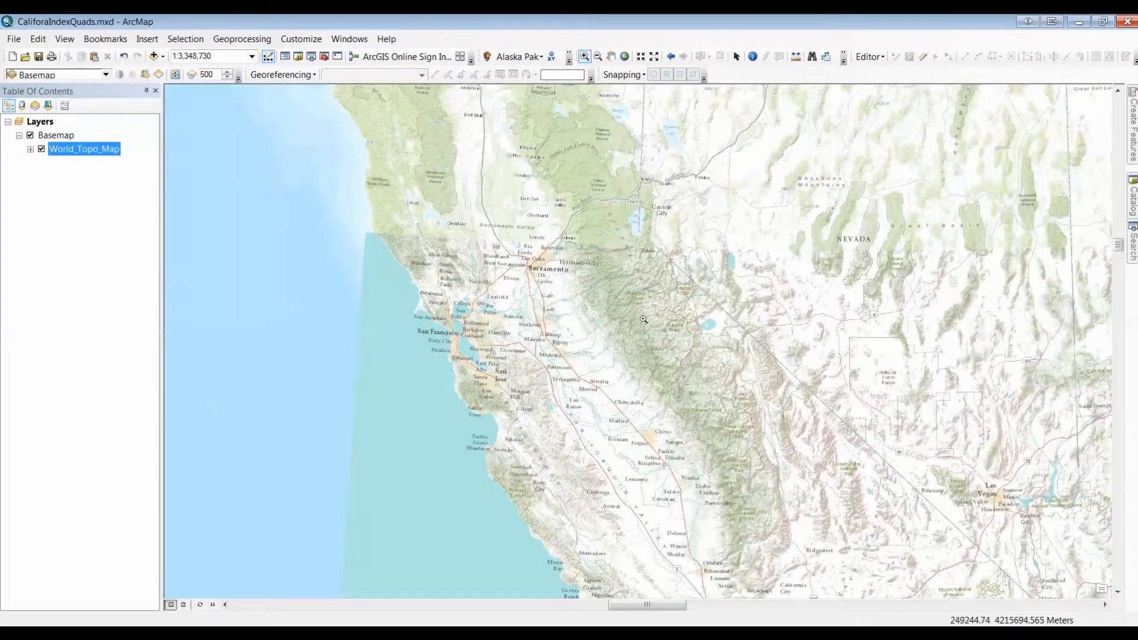
{"action": "left_click_drag", "start_coordinate": [639, 315], "coordinate": [690, 357]}
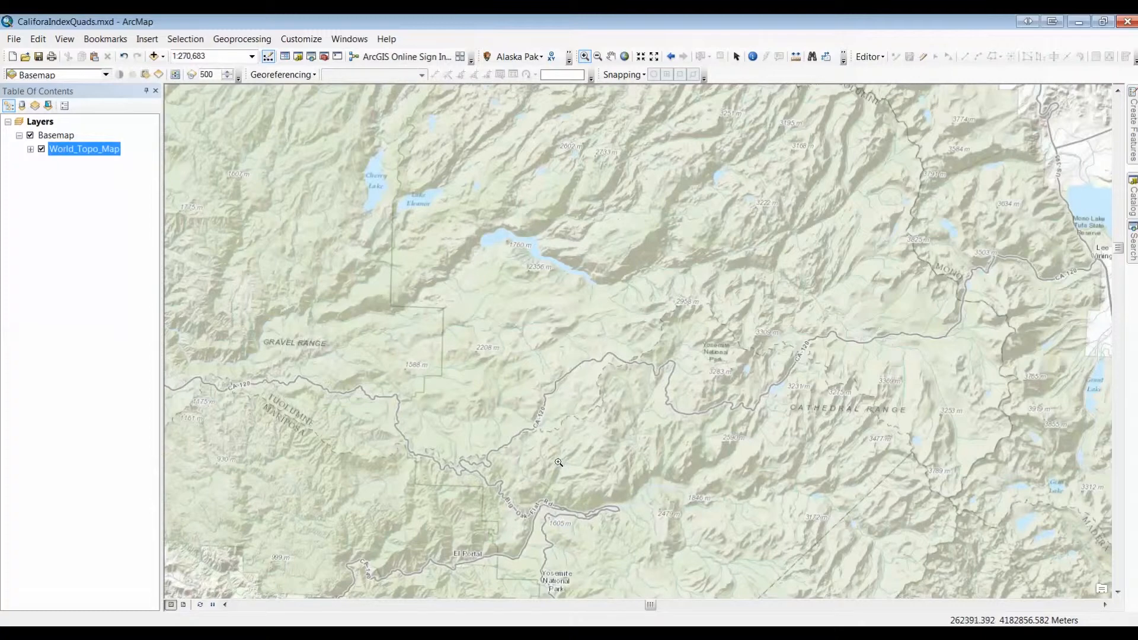
{"action": "left_click_drag", "start_coordinate": [503, 463], "coordinate": [856, 545]}
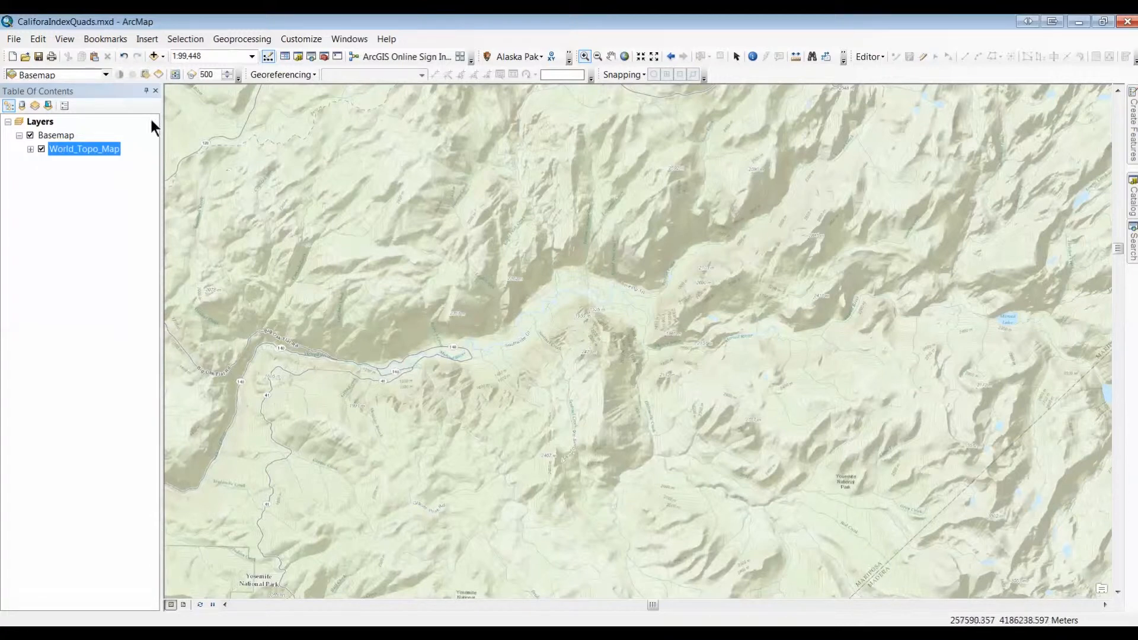
- Create a bookmark of the current map extent named Yosemite Valley
{"action": "left_click", "coordinate": [103, 39]}
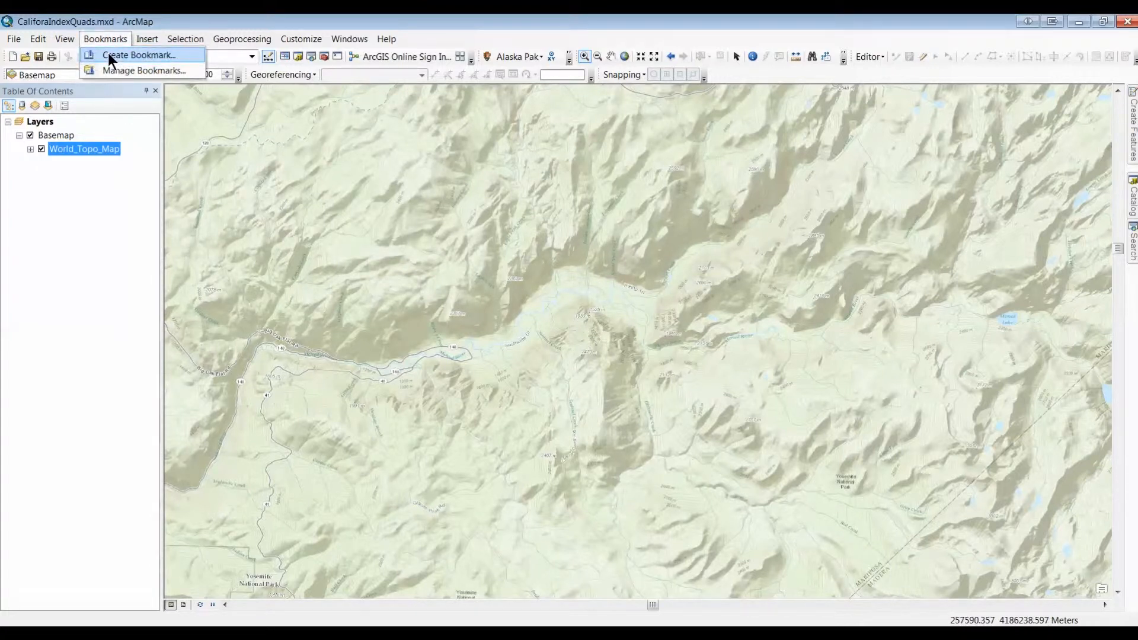
{"action": "left_click", "coordinate": [108, 52]}
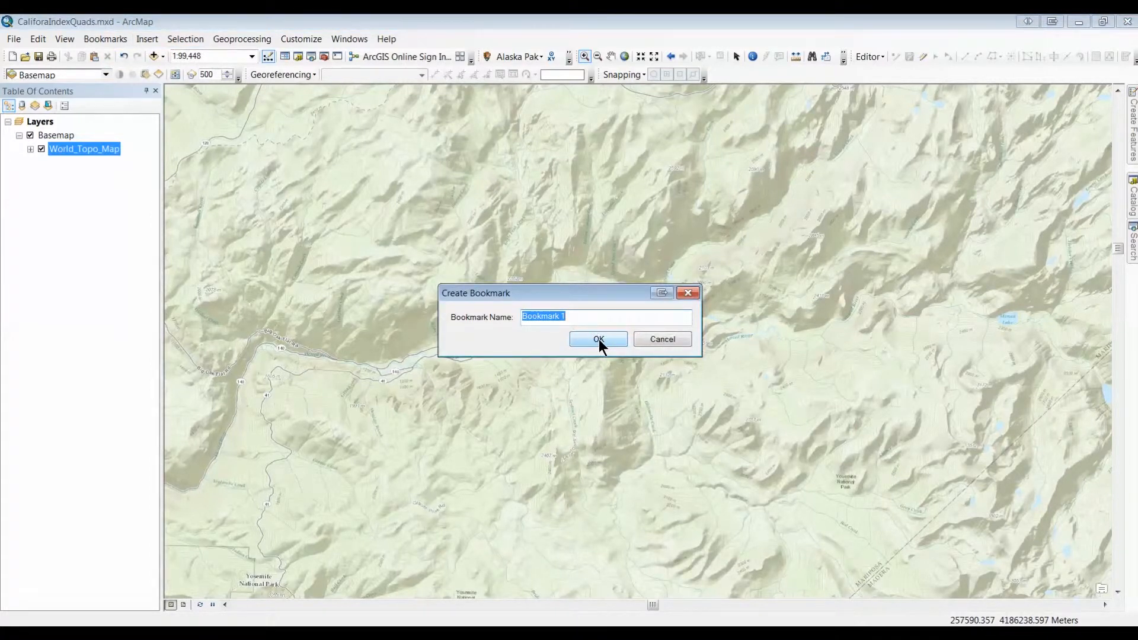
{"action": "type", "text": "Yos"}
{"action": "key", "text": "BackSpace"}
{"action": "key", "text": "BackSpace"}
{"action": "type", "text": "osemite Valley"}
{"action": "left_click", "coordinate": [598, 339]}
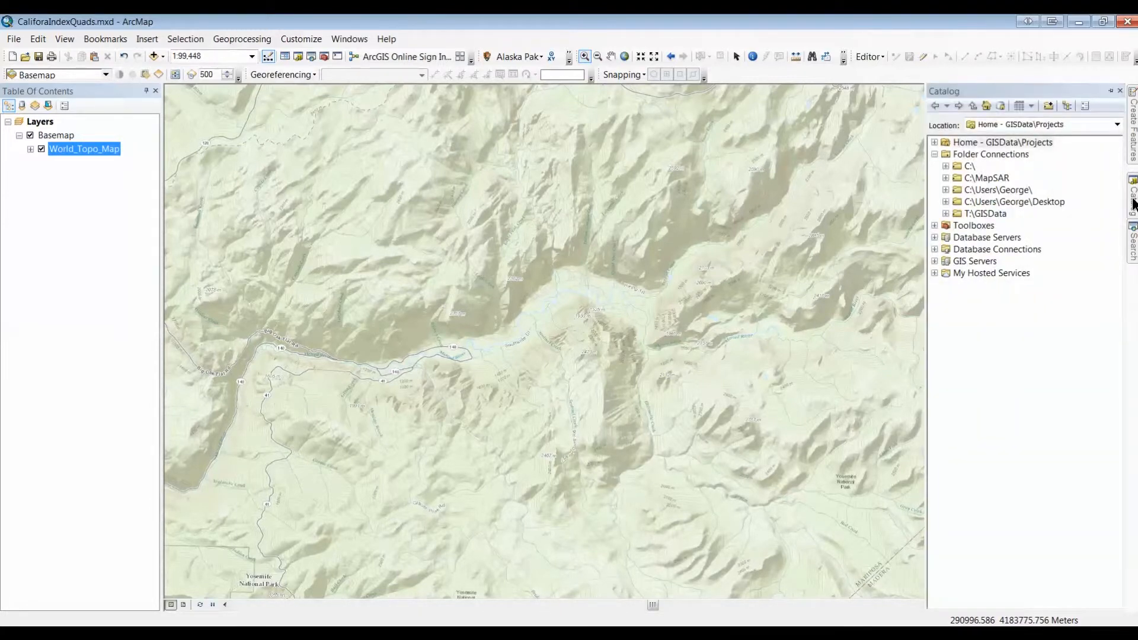
- Pin the Catalog window so it stays open beside the map
{"action": "left_click", "coordinate": [1110, 91]}
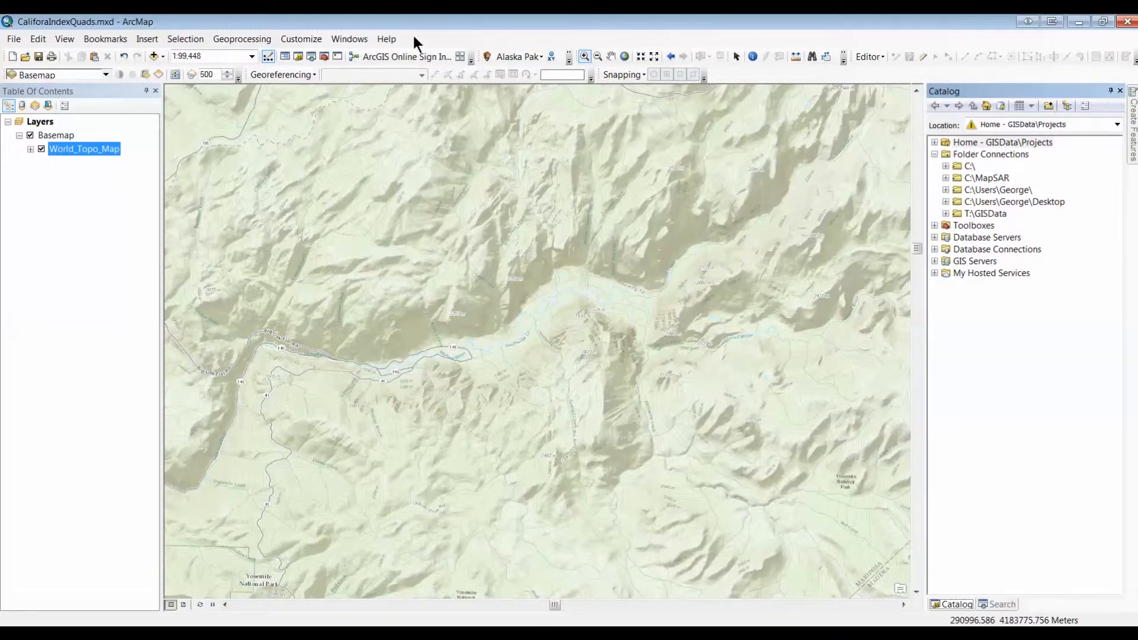
{"action": "left_click", "coordinate": [349, 41]}
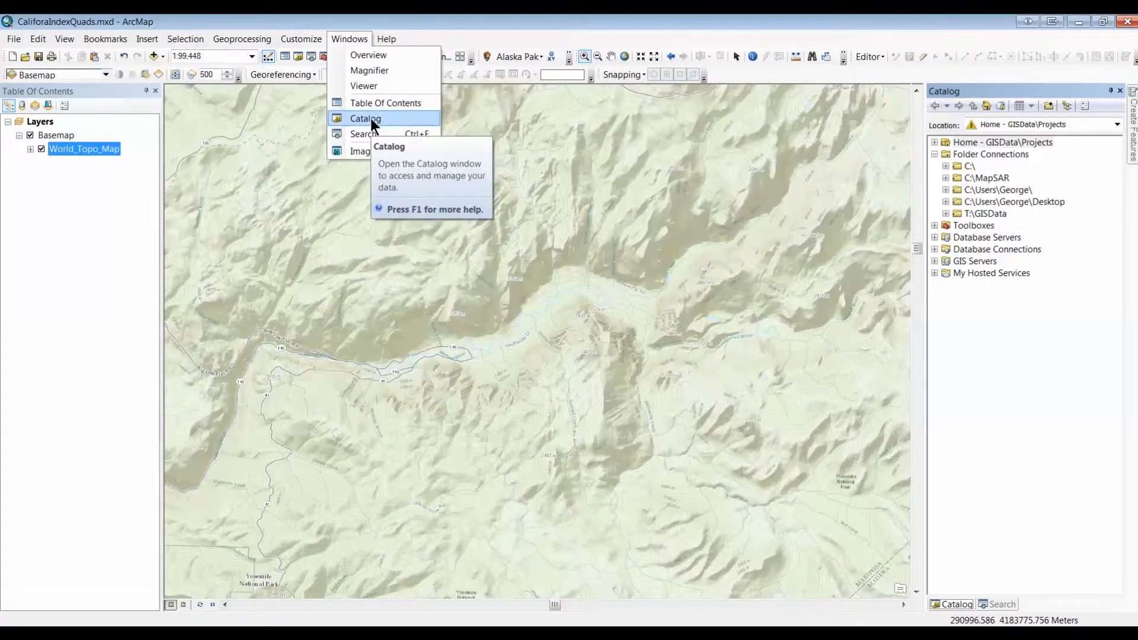
{"action": "left_click", "coordinate": [499, 18]}
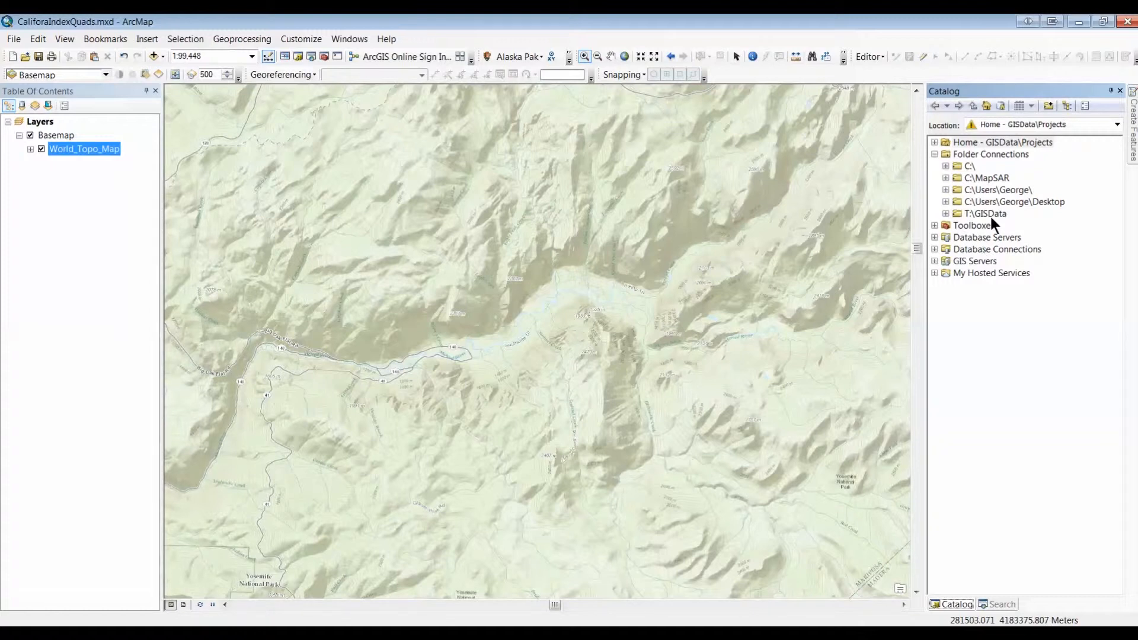
- Add a folder connection to C:\GIS_Data in the Catalog
{"action": "left_click", "coordinate": [1047, 106]}
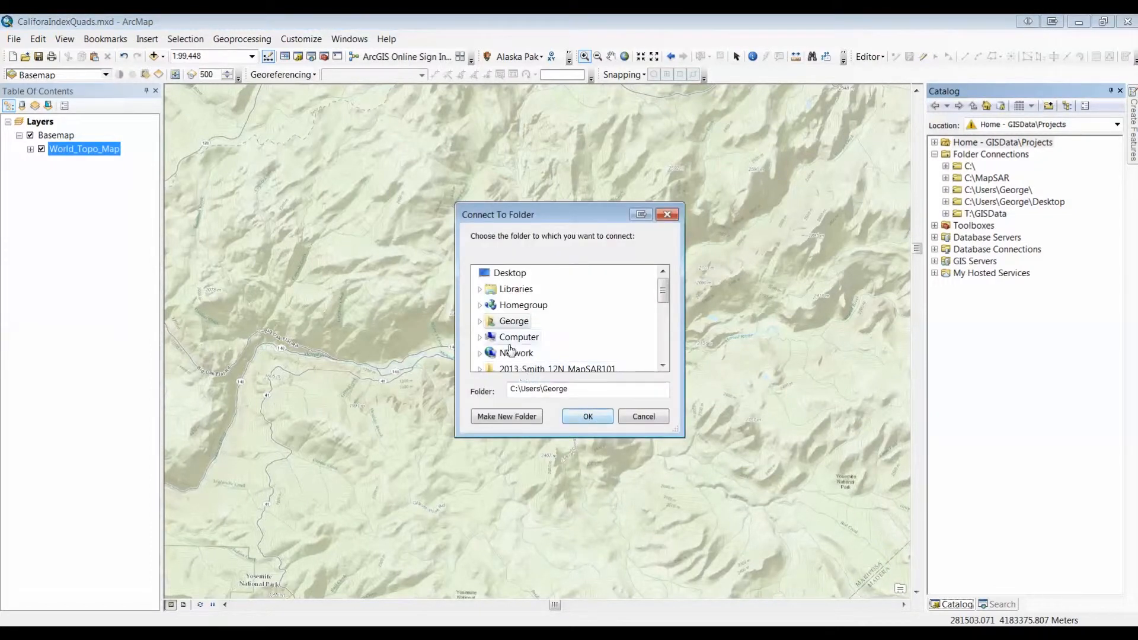
{"action": "left_click", "coordinate": [480, 337]}
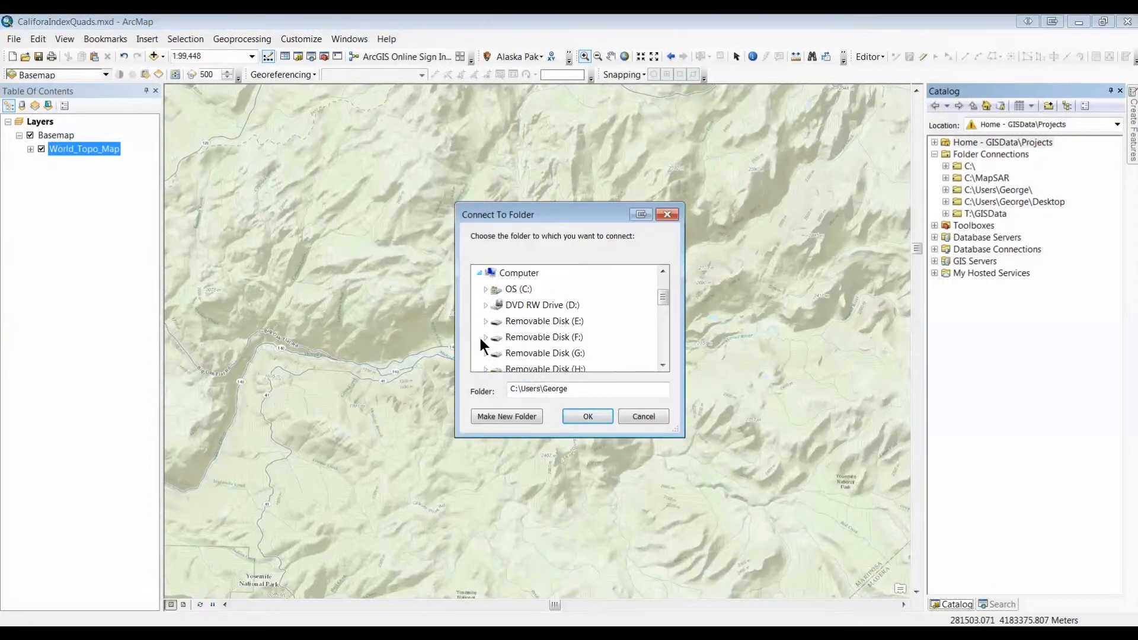
{"action": "scroll", "coordinate": [490, 326], "scroll_direction": "down", "scroll_amount": 1}
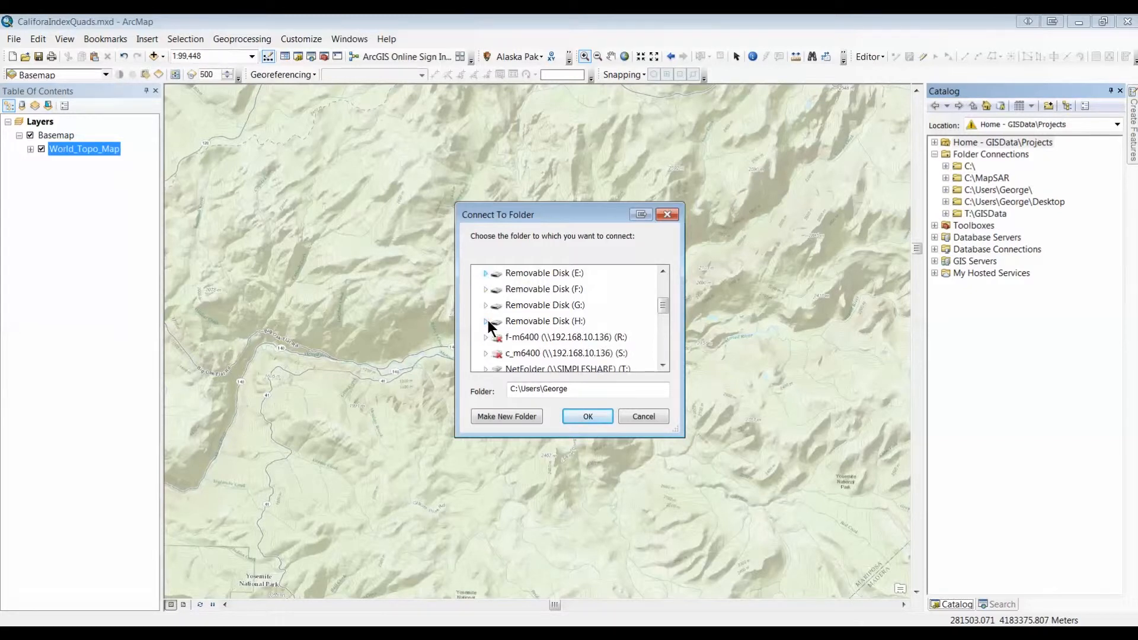
{"action": "scroll", "coordinate": [489, 326], "scroll_direction": "up", "scroll_amount": 1}
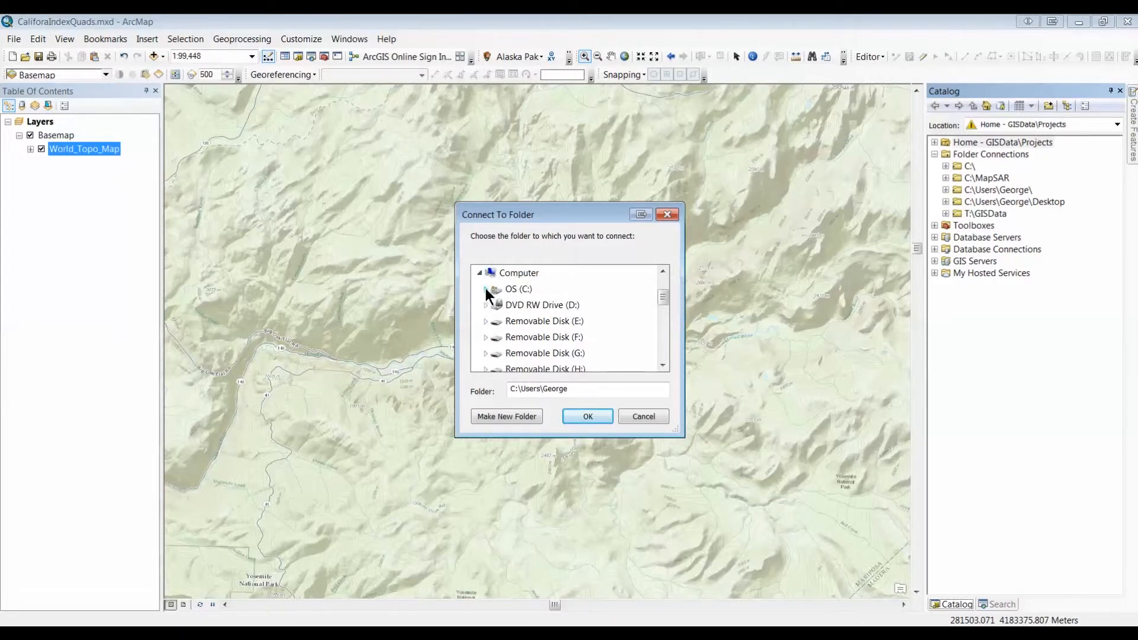
{"action": "left_click", "coordinate": [485, 289]}
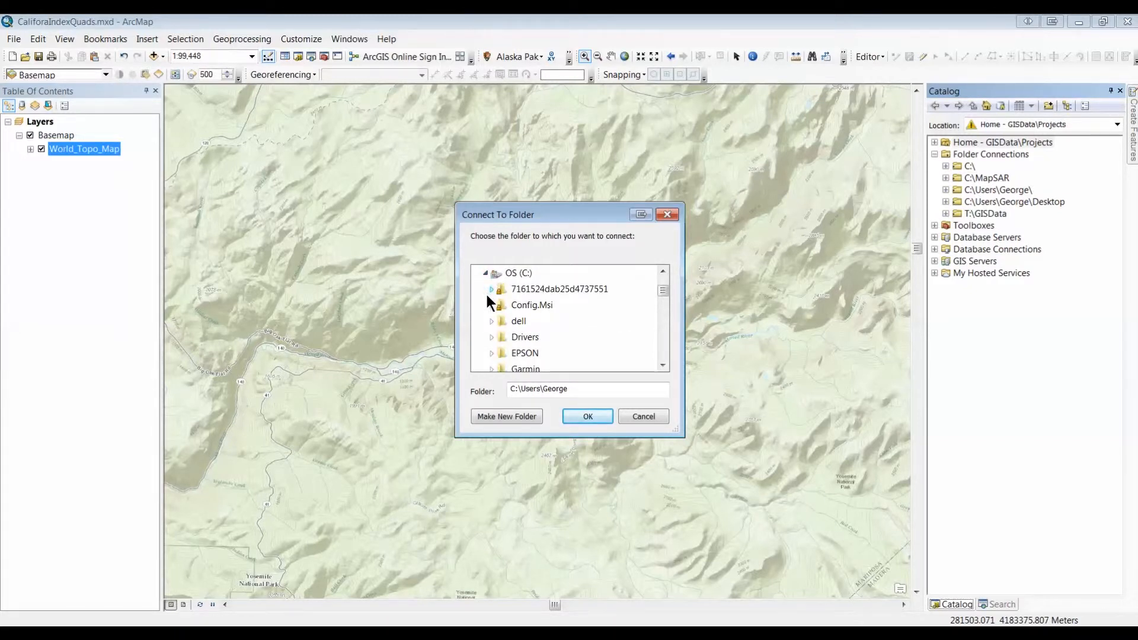
{"action": "scroll", "coordinate": [486, 294], "scroll_direction": "down", "scroll_amount": 2}
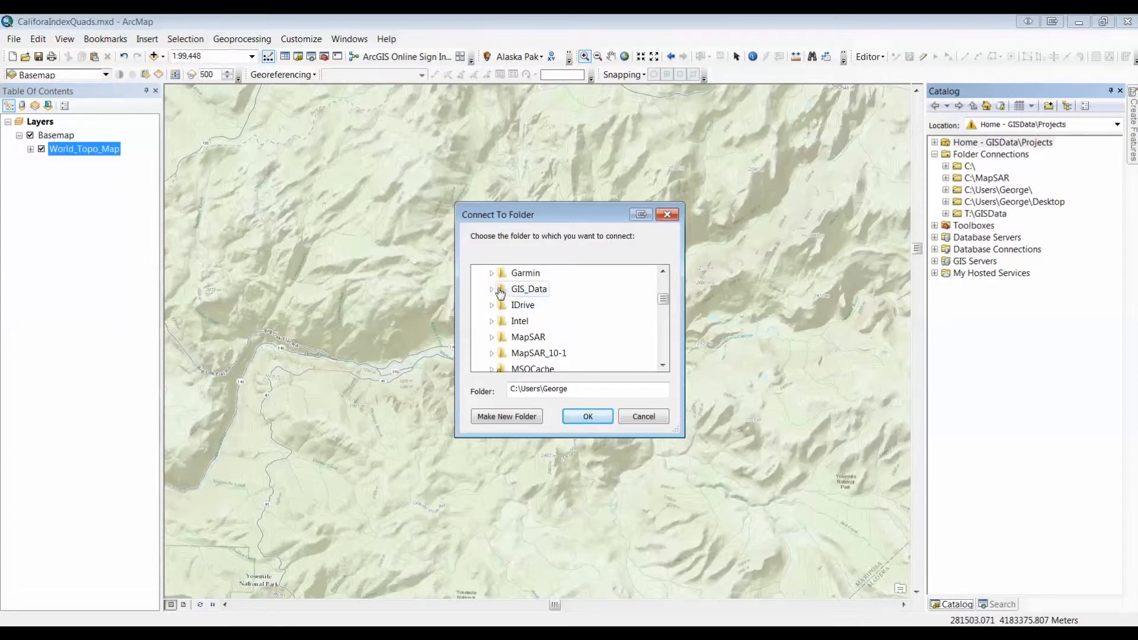
{"action": "scroll", "coordinate": [501, 297], "scroll_direction": "up", "scroll_amount": 2}
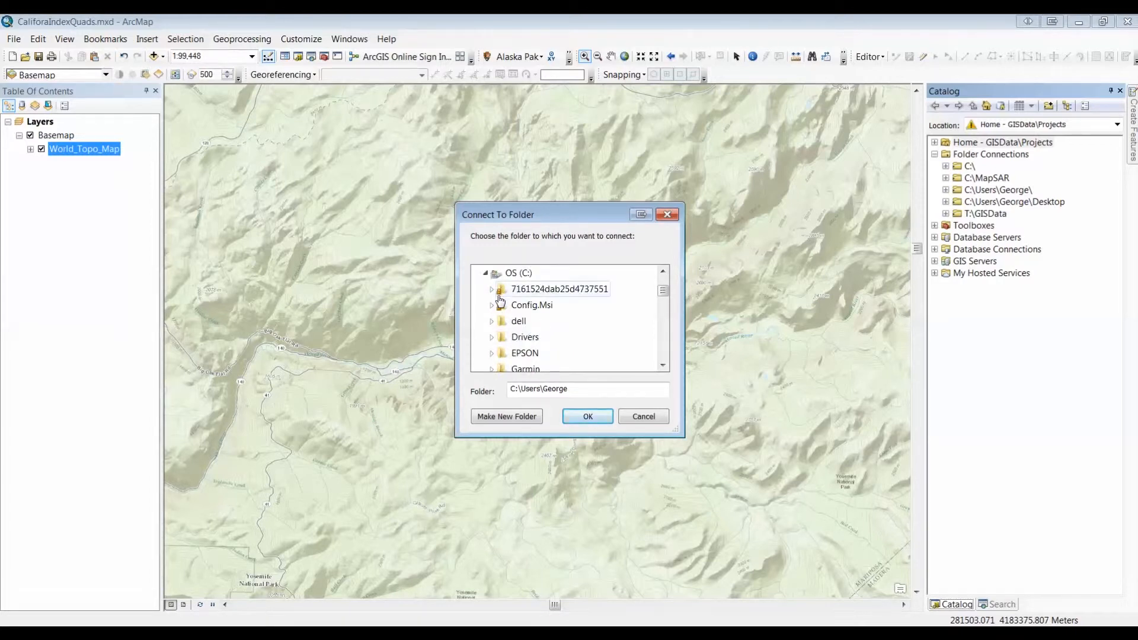
{"action": "scroll", "coordinate": [504, 297], "scroll_direction": "down", "scroll_amount": 1}
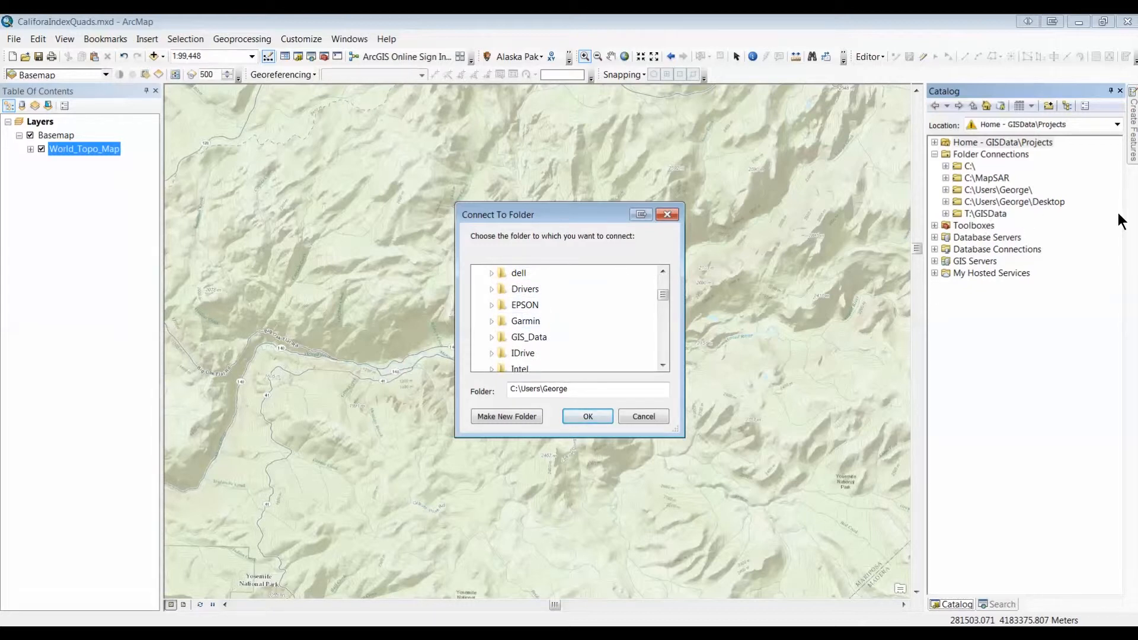
{"action": "left_click", "coordinate": [502, 336]}
{"action": "scroll", "coordinate": [486, 335], "scroll_direction": "down", "scroll_amount": 1}
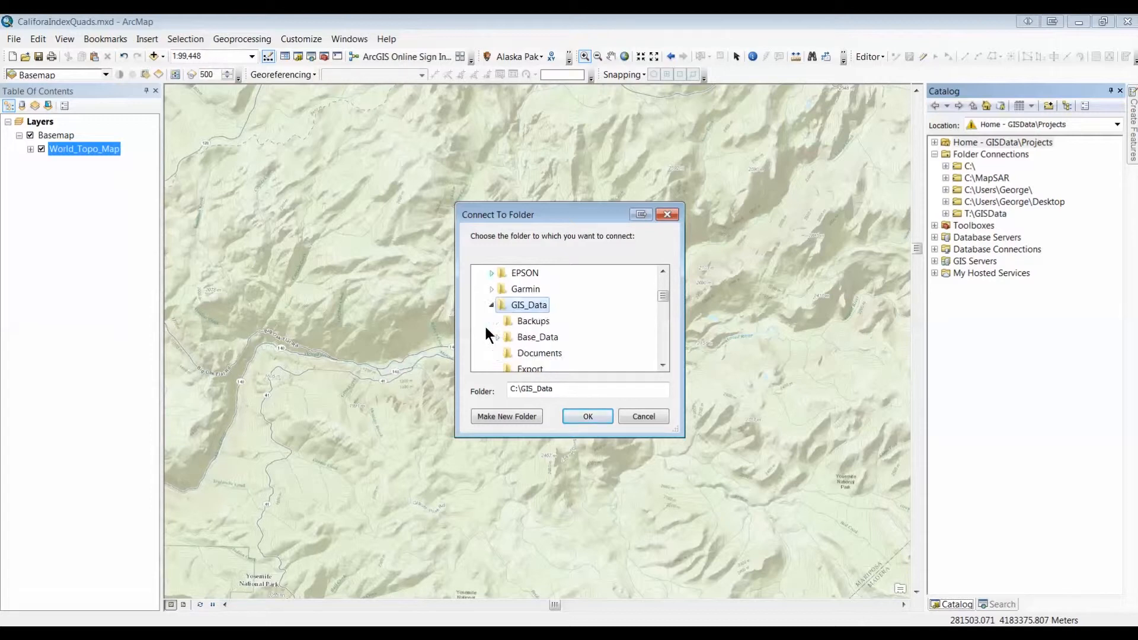
{"action": "left_click", "coordinate": [588, 418]}
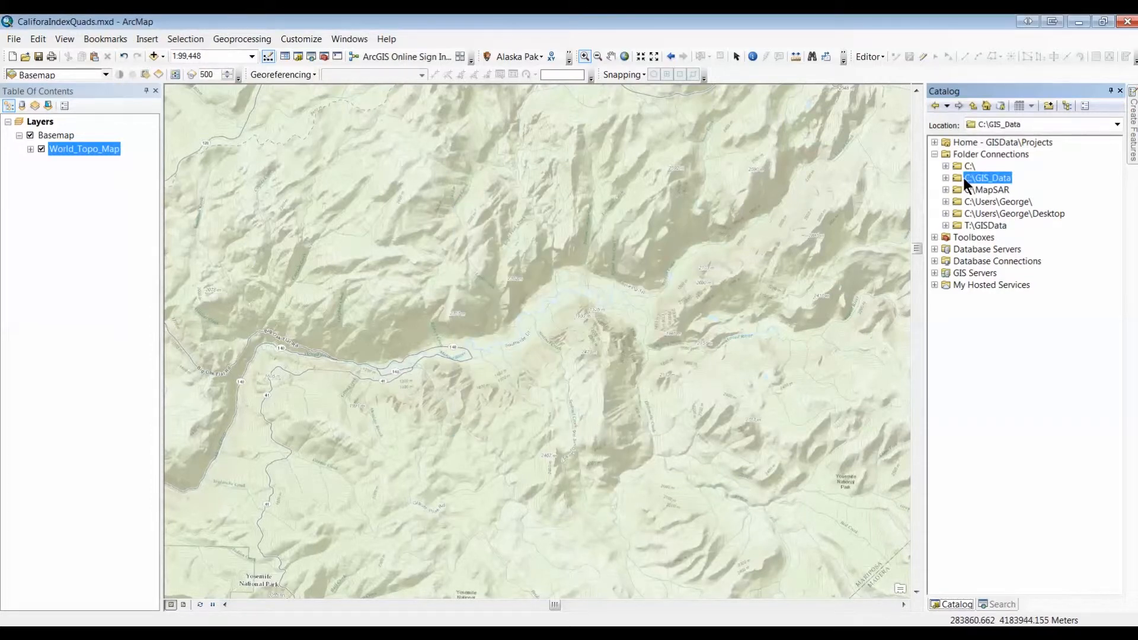
- Add the drg24 shapefile from GIS_Data\Base_Data\topo_maps to the map above the Basemap group, accepting the coordinate system mismatch
{"action": "left_click", "coordinate": [944, 177]}
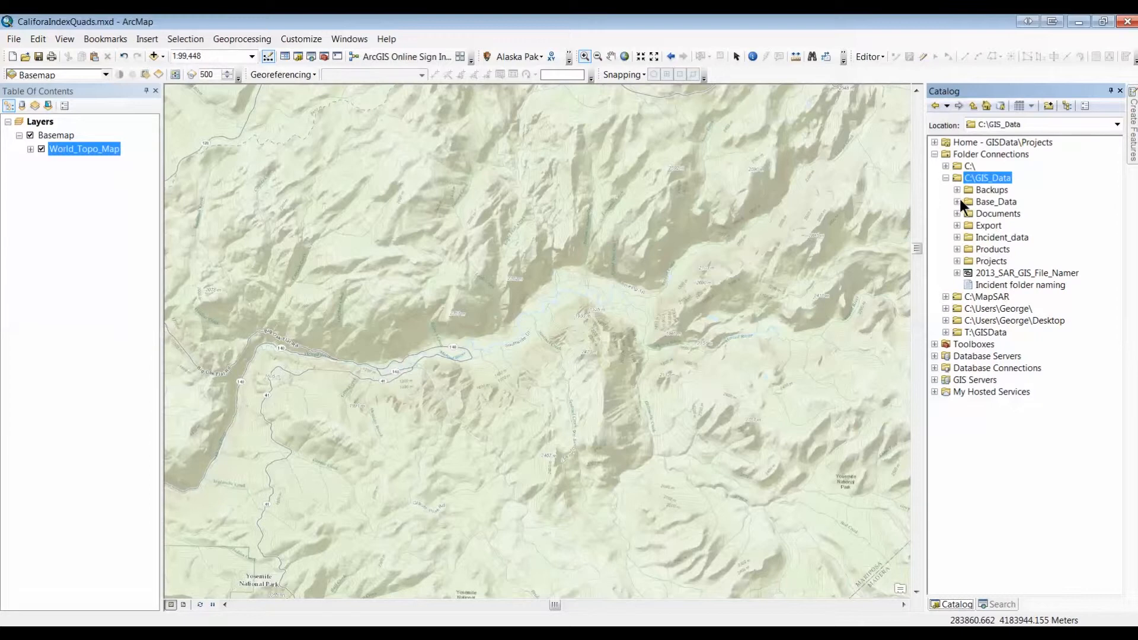
{"action": "left_click", "coordinate": [956, 202]}
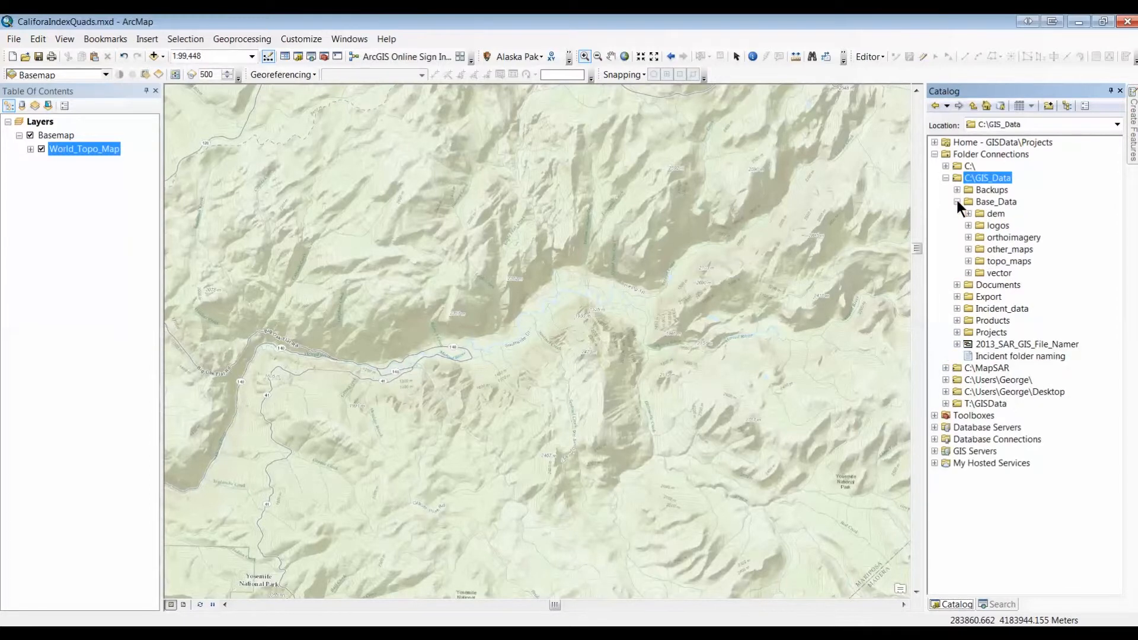
{"action": "left_click", "coordinate": [968, 261]}
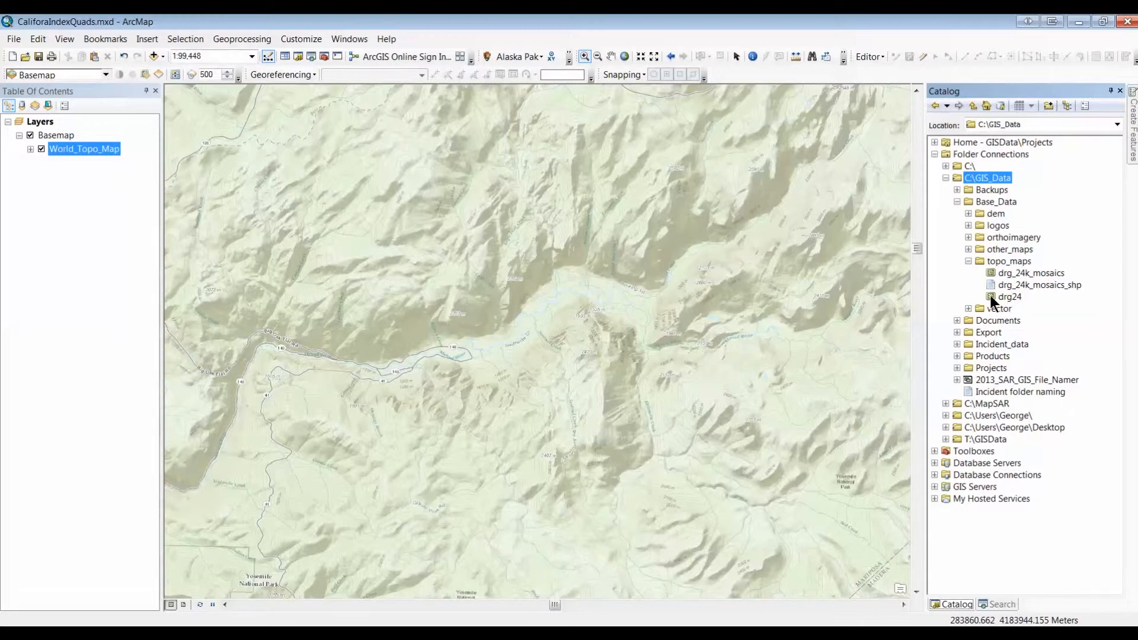
{"action": "left_click_drag", "start_coordinate": [991, 300], "coordinate": [57, 132]}
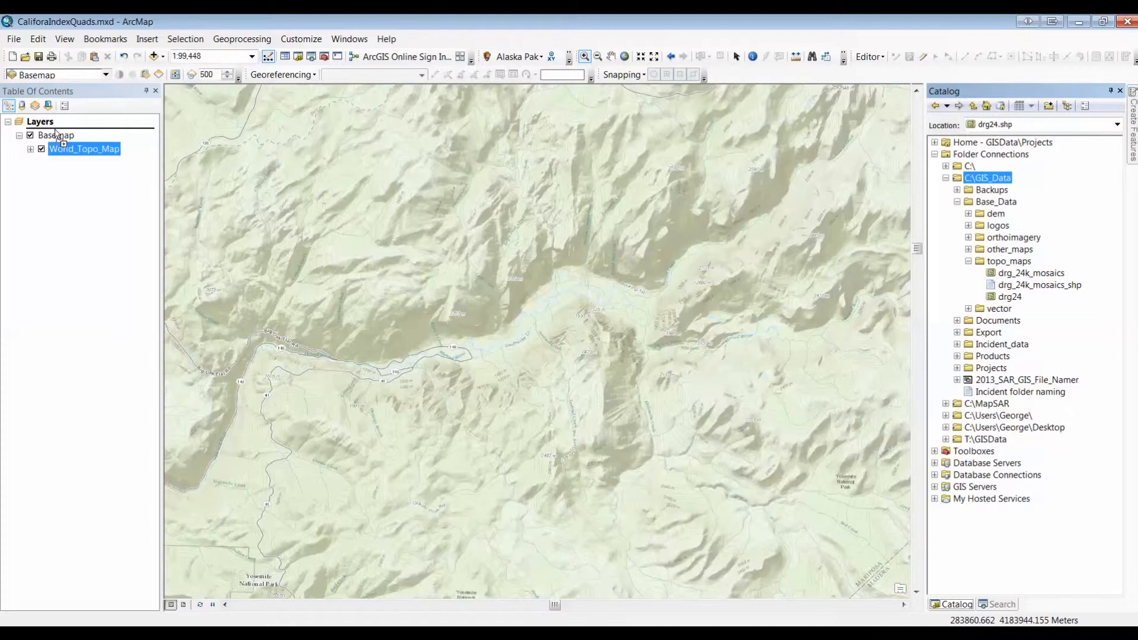
{"action": "left_click_drag", "start_coordinate": [57, 133], "coordinate": [54, 129]}
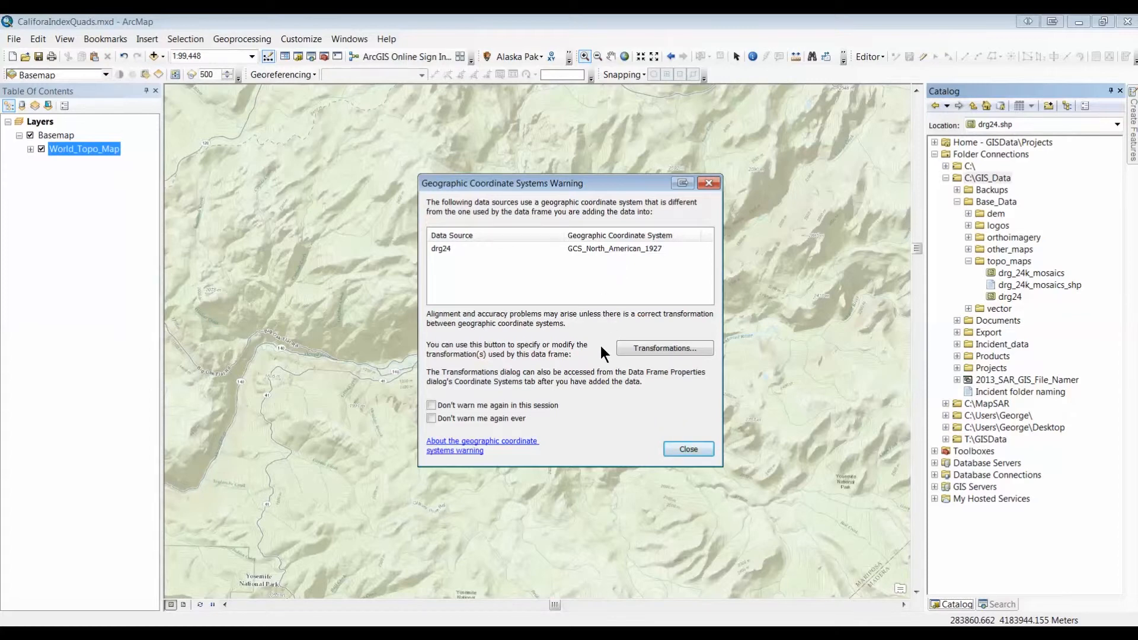
{"action": "left_click", "coordinate": [686, 449]}
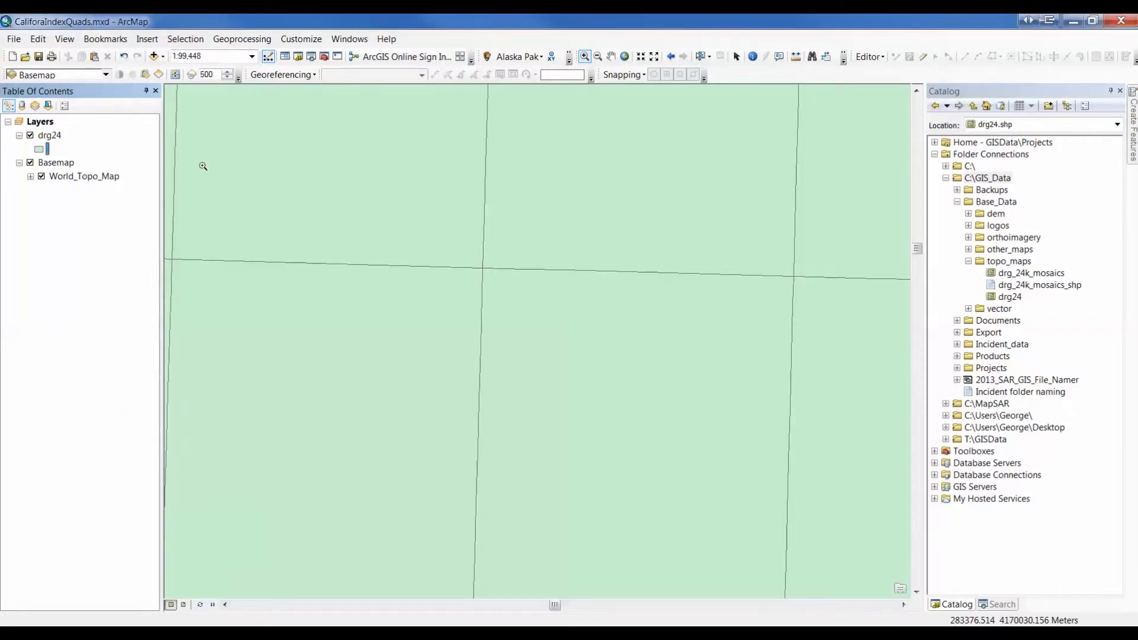
- Symbolize the drg24 layer with the Hollow style and a red outline of width 3
{"action": "left_click", "coordinate": [38, 149]}
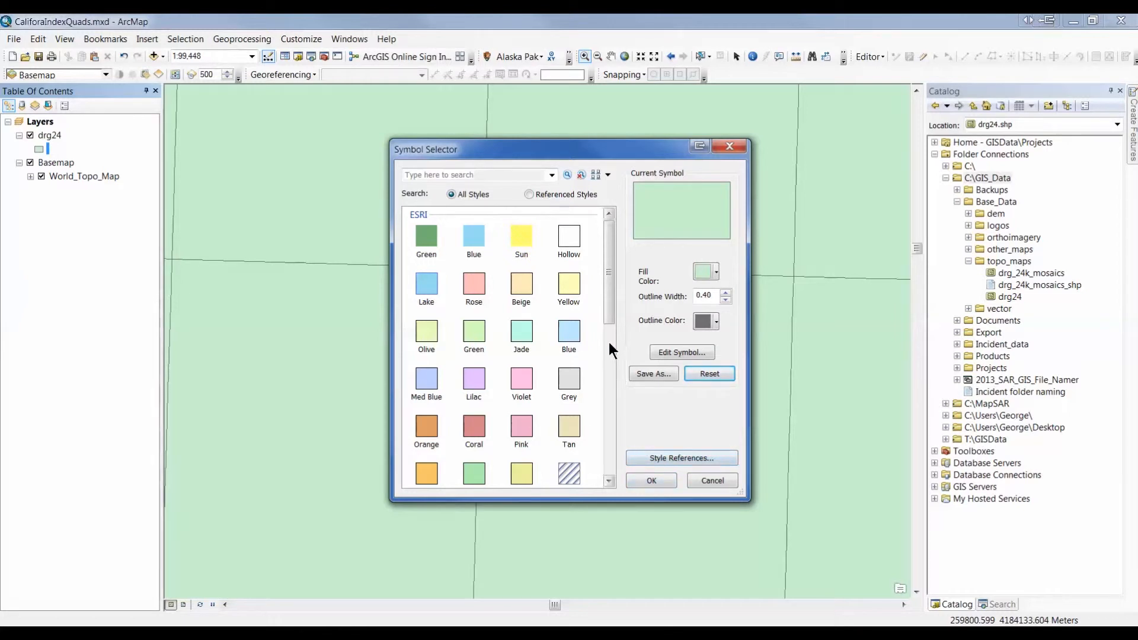
{"action": "left_click", "coordinate": [568, 238]}
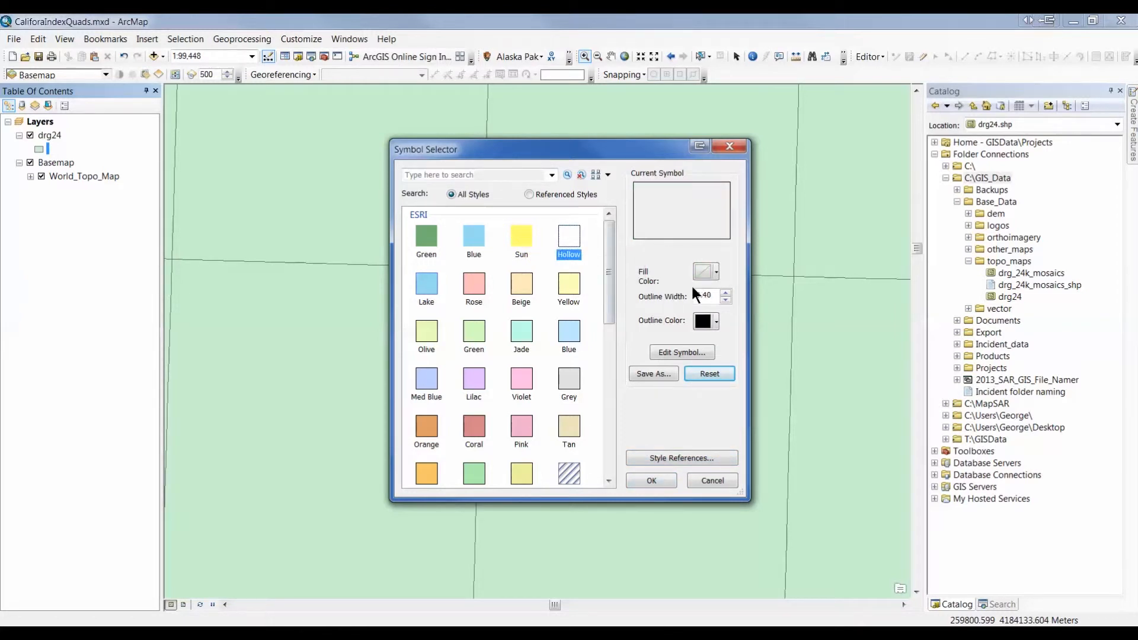
{"action": "left_click", "coordinate": [704, 321]}
{"action": "left_click", "coordinate": [606, 378]}
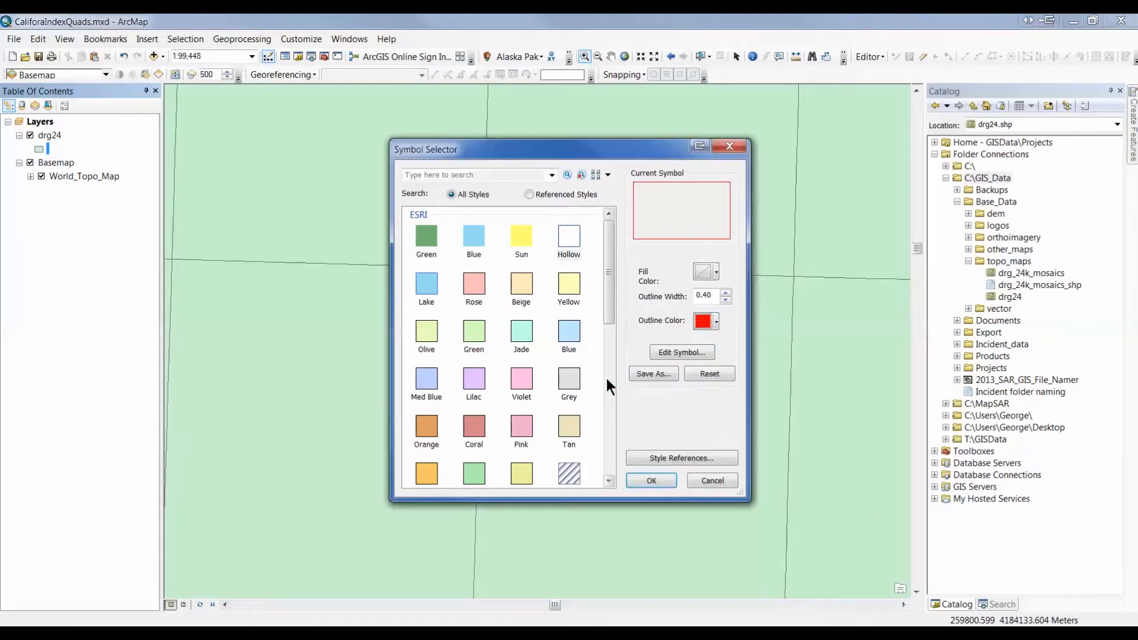
{"action": "left_click", "coordinate": [724, 290]}
{"action": "left_click", "coordinate": [724, 290]}
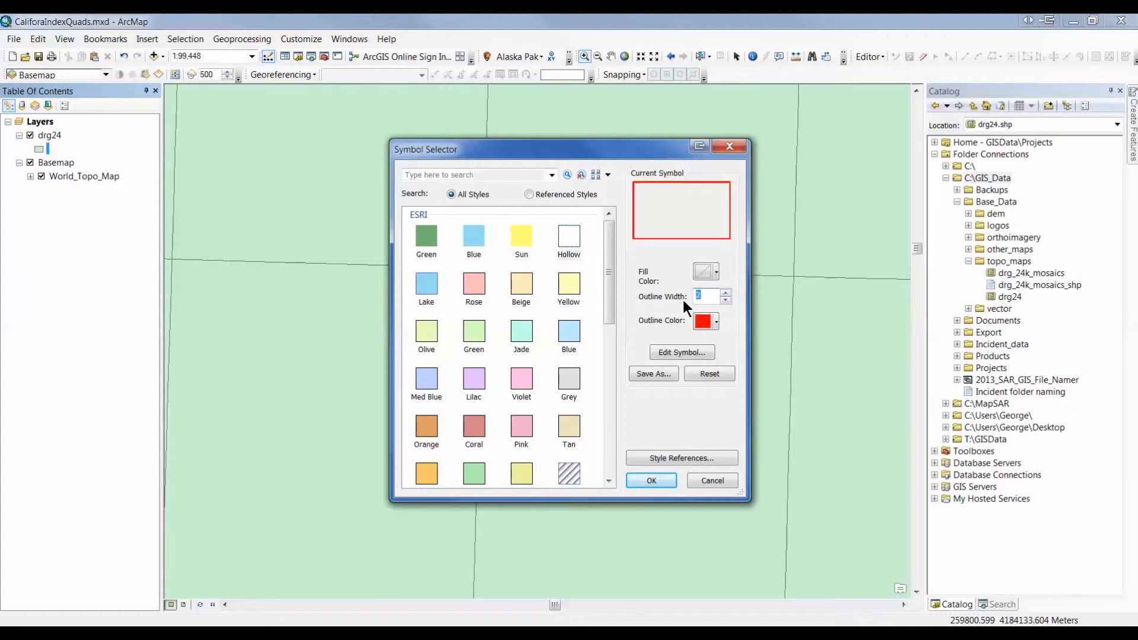
{"action": "left_click", "coordinate": [725, 291]}
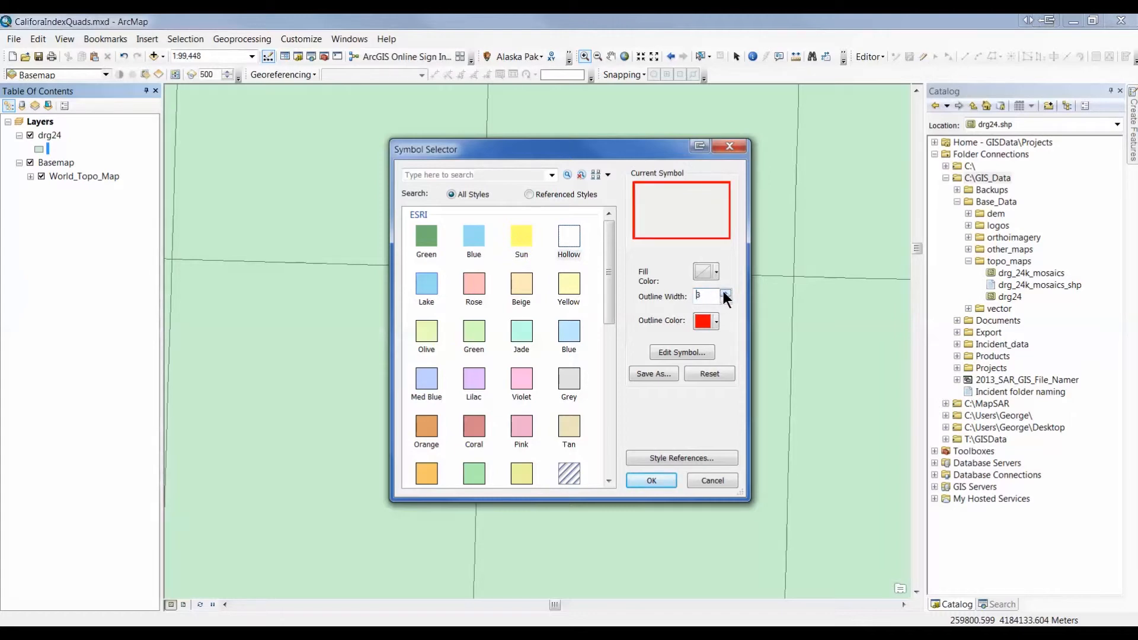
{"action": "left_click", "coordinate": [655, 479]}
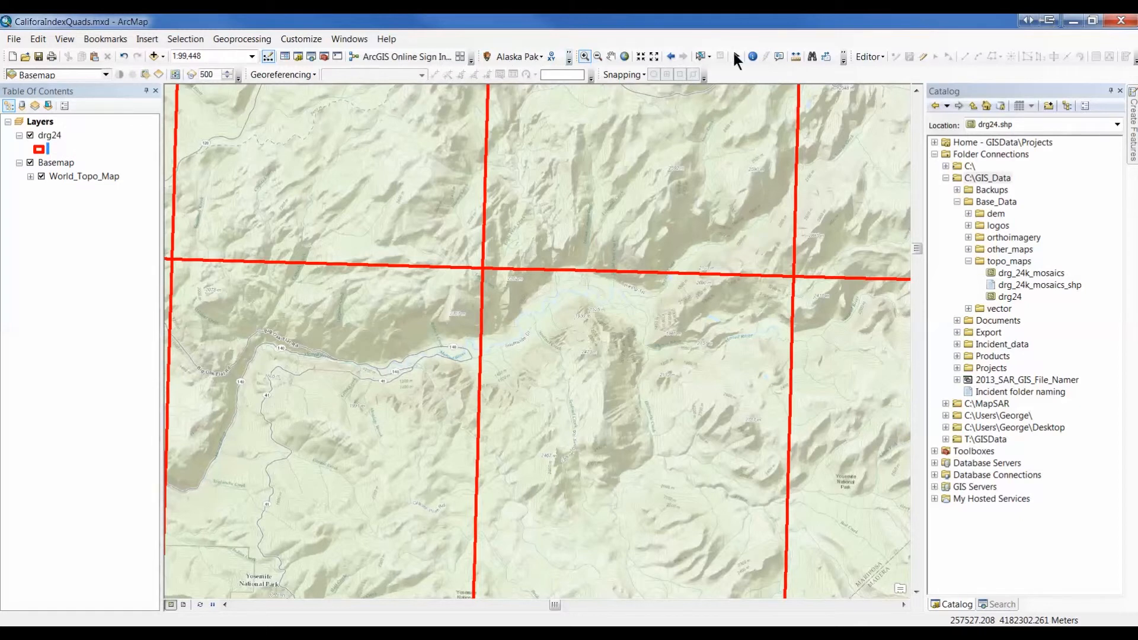
- Identify the quad polygon just north of Yosemite Valley to inspect its attributes, and close the results
{"action": "left_click", "coordinate": [752, 57]}
{"action": "left_click", "coordinate": [647, 182]}
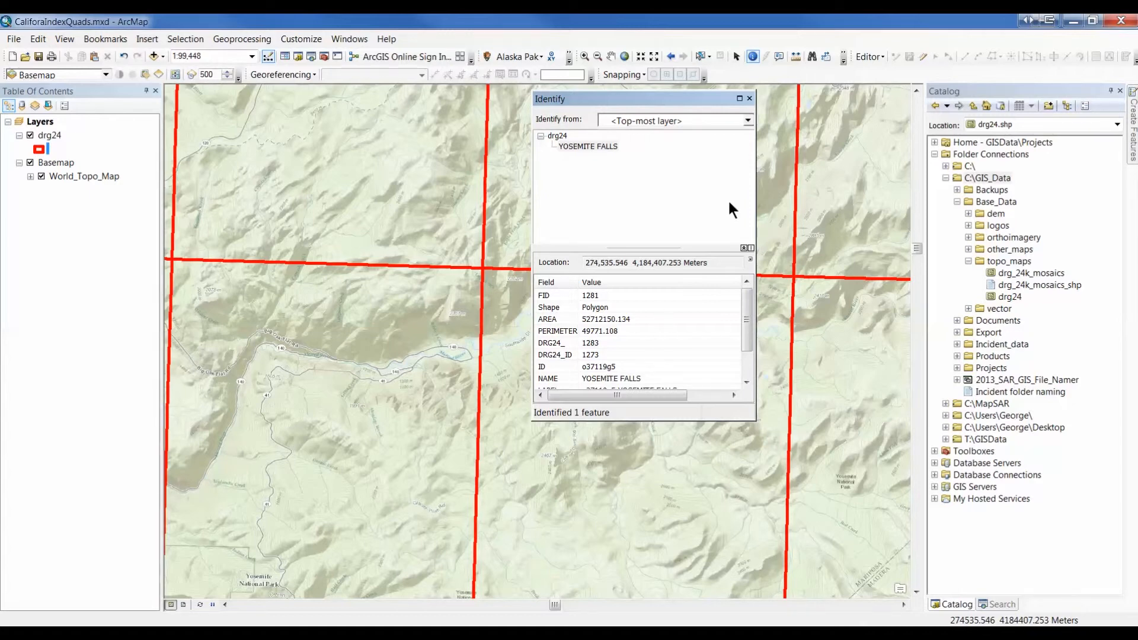
{"action": "left_click", "coordinate": [749, 98]}
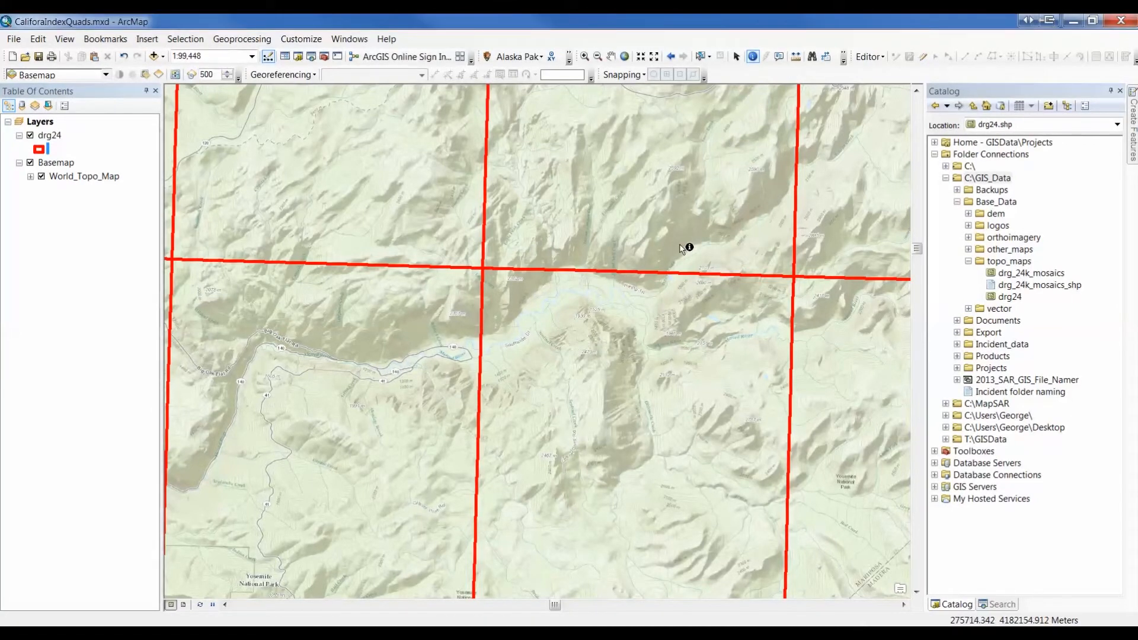
- Turn on feature labels for the drg24 layer using LABEL as the label field
{"action": "right_click", "coordinate": [48, 135]}
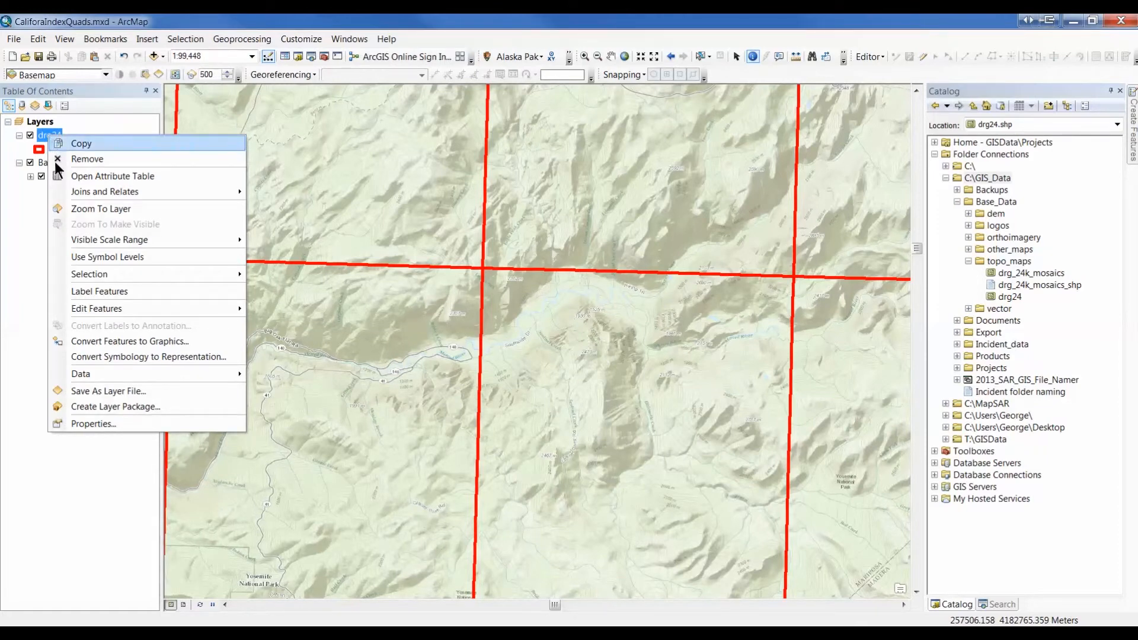
{"action": "left_click", "coordinate": [93, 421]}
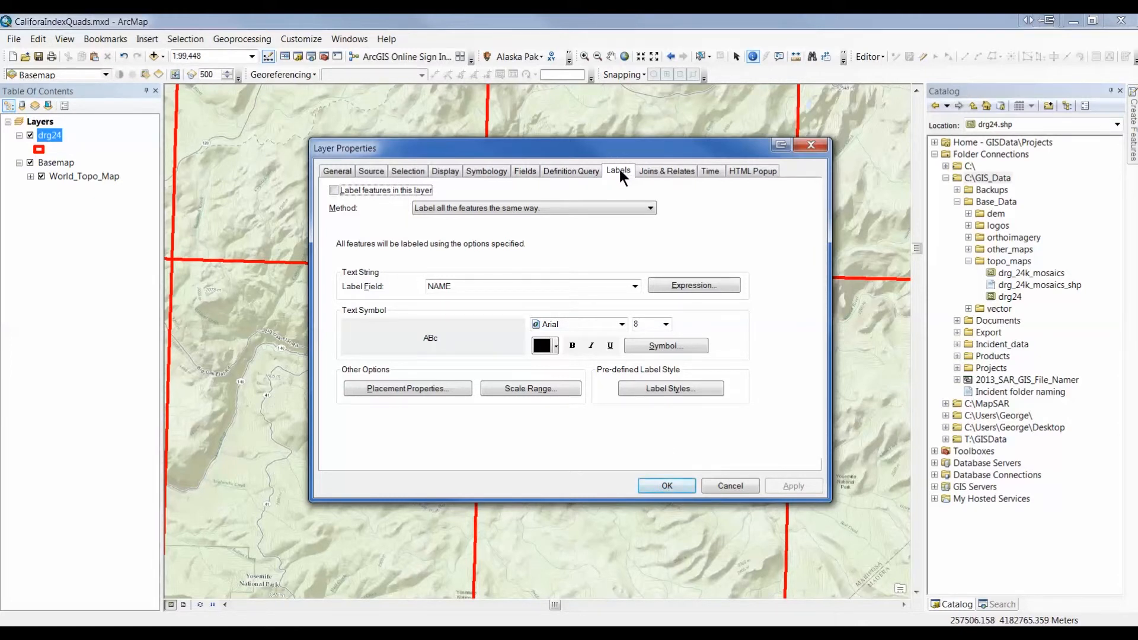
{"action": "left_click", "coordinate": [333, 190]}
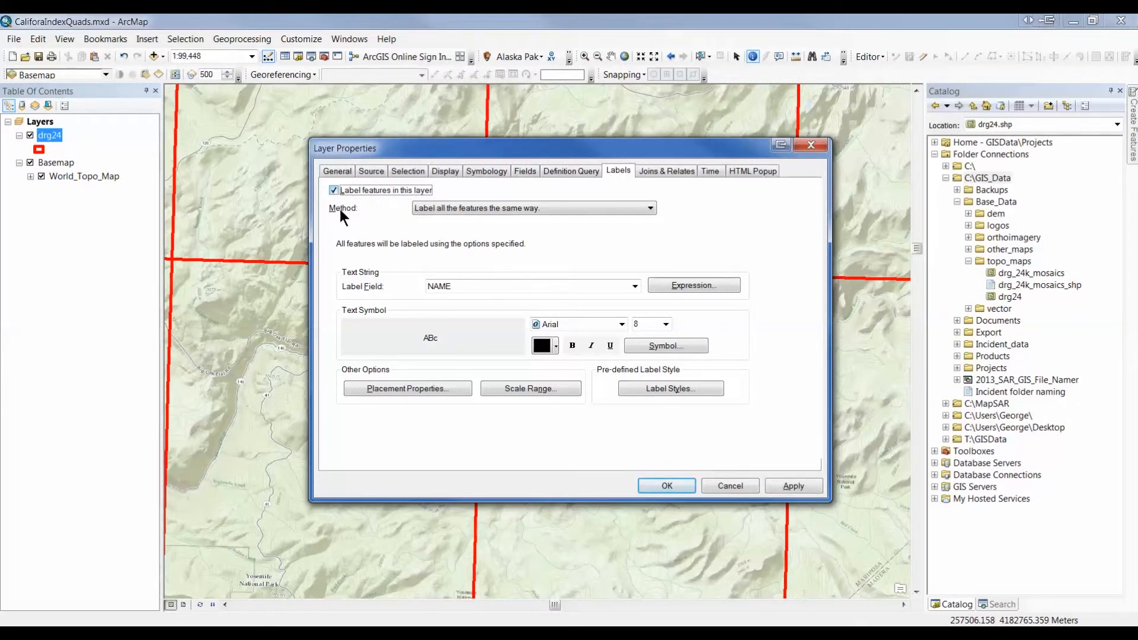
{"action": "left_click", "coordinate": [638, 286]}
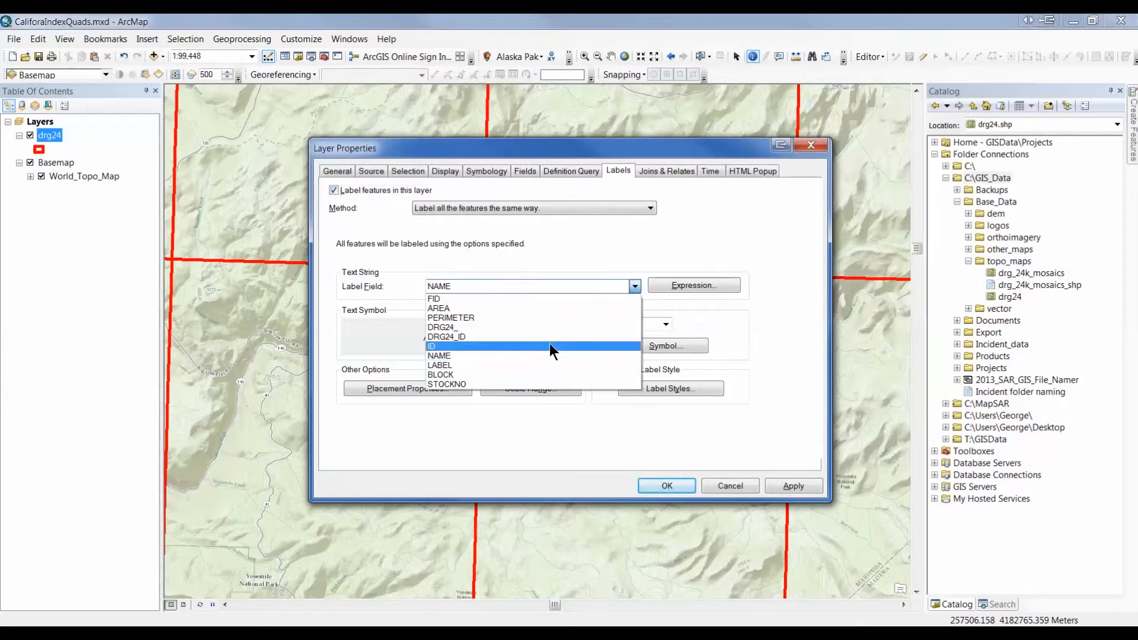
{"action": "left_click", "coordinate": [536, 361]}
{"action": "left_click", "coordinate": [674, 488]}
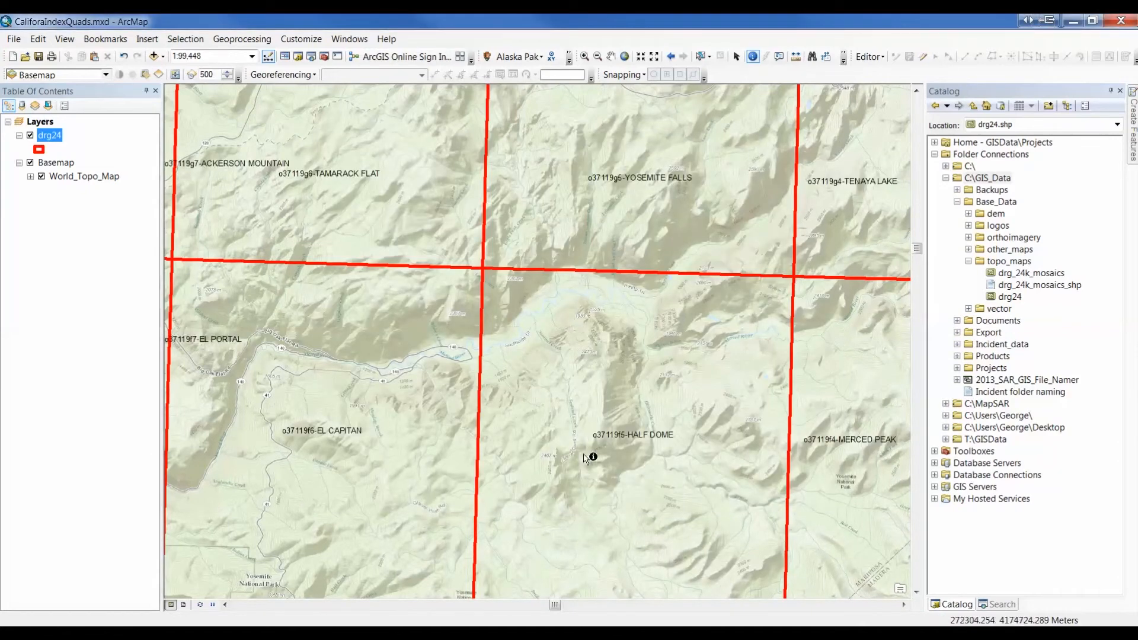